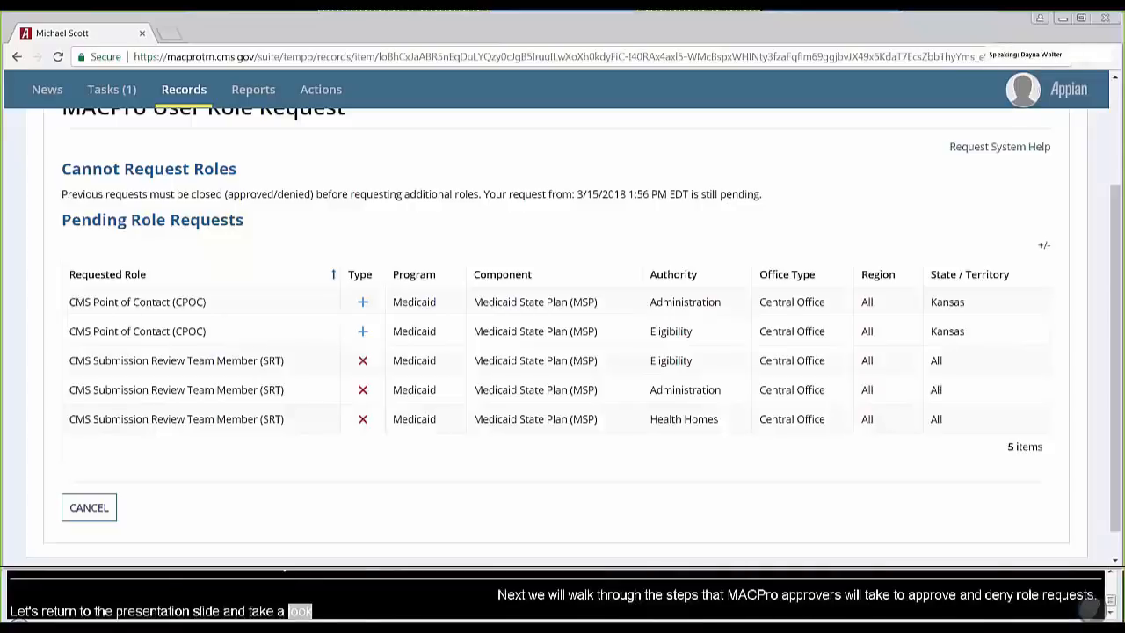
Switch to the slide on approving or denying role requests, then back to the MACPro logout page
key(alt+Tab)
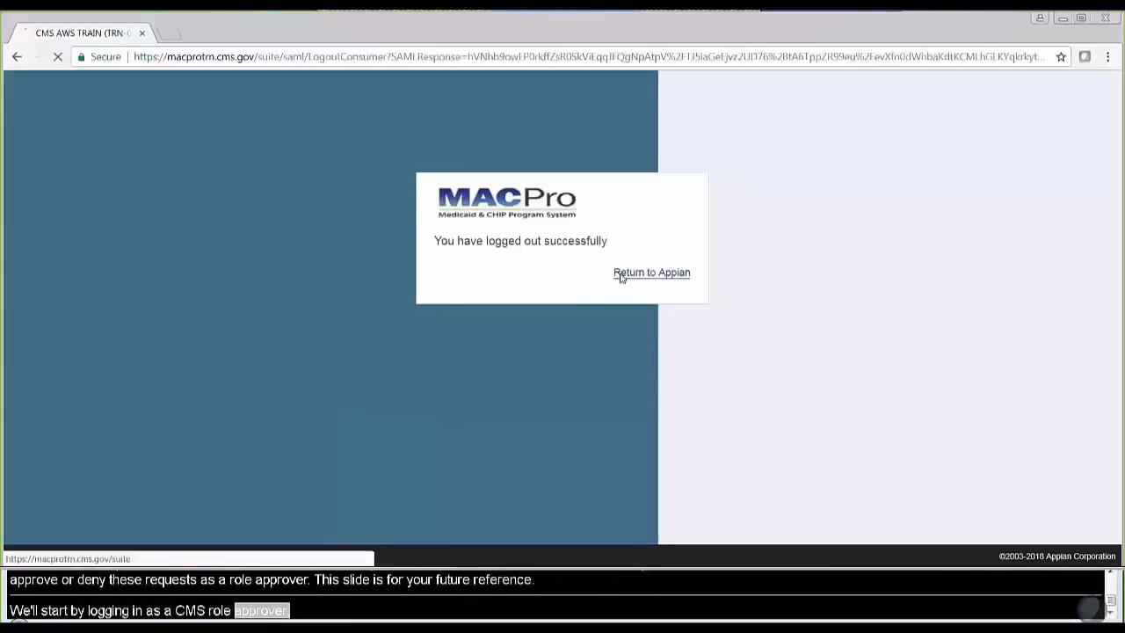
Return to Appian sign-in and log in with the role approver's user ID and password
click(621, 274)
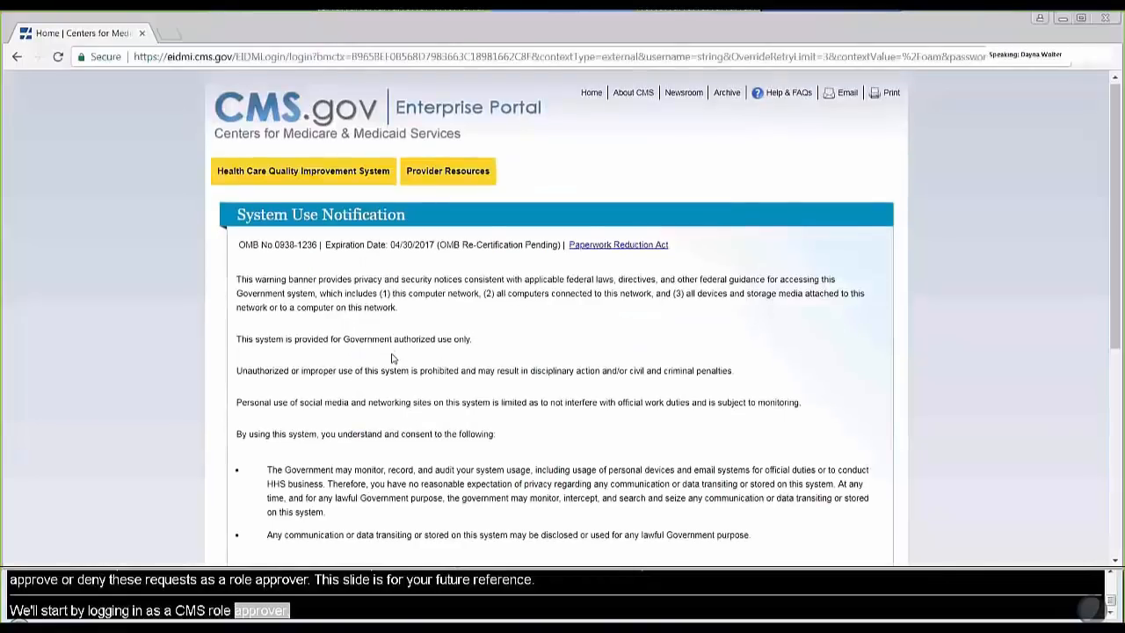
scroll(391, 362, down, 5)
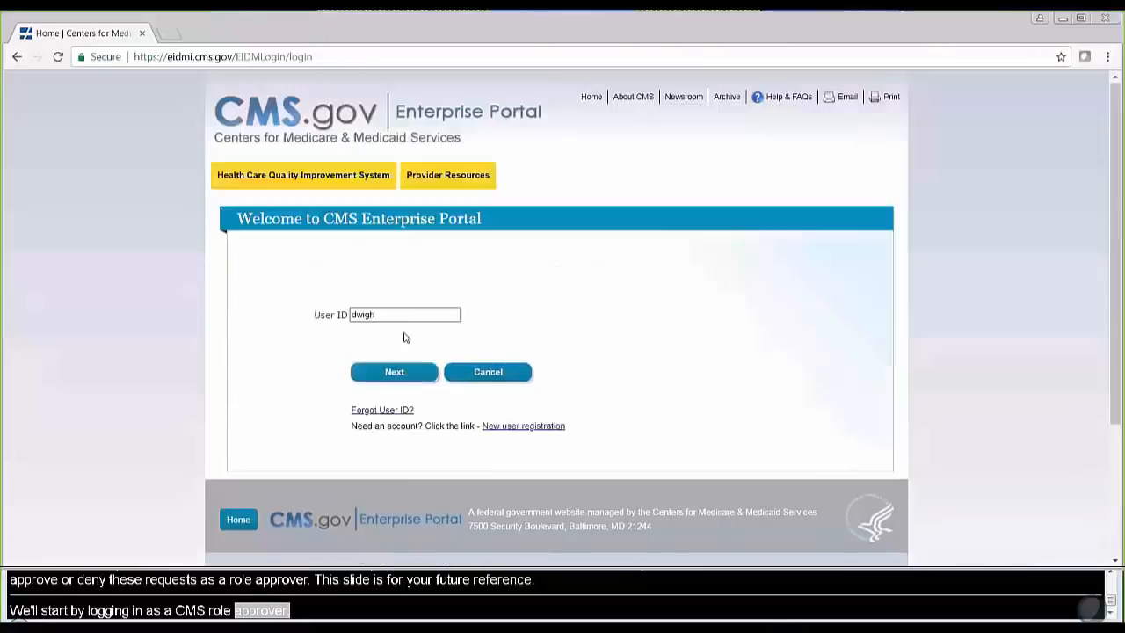
text(tschrute)
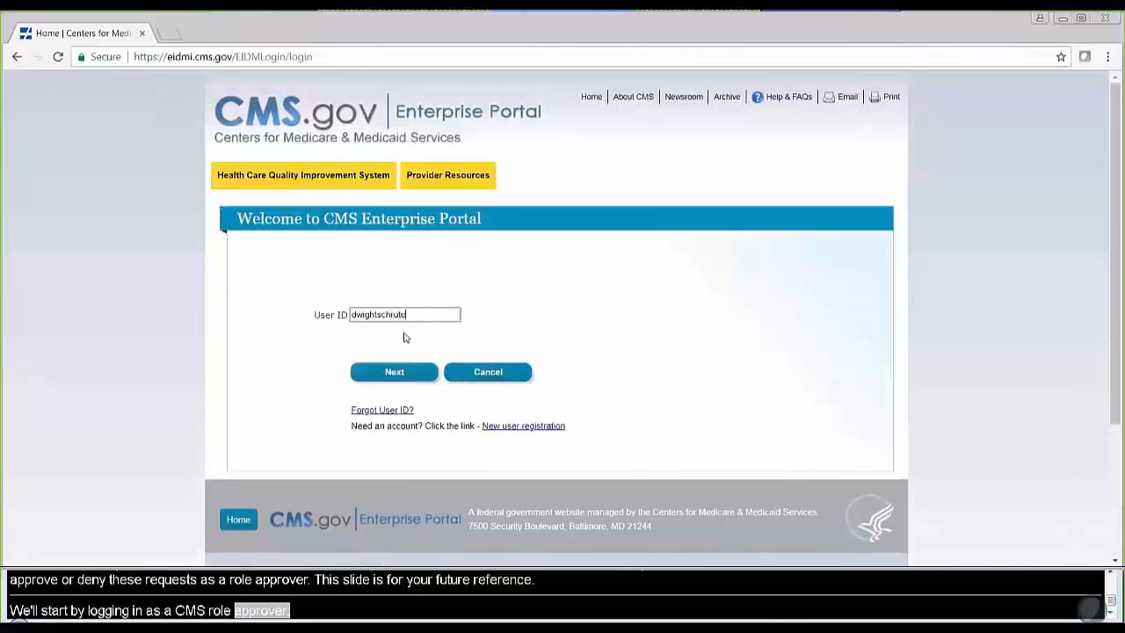
key(Return)
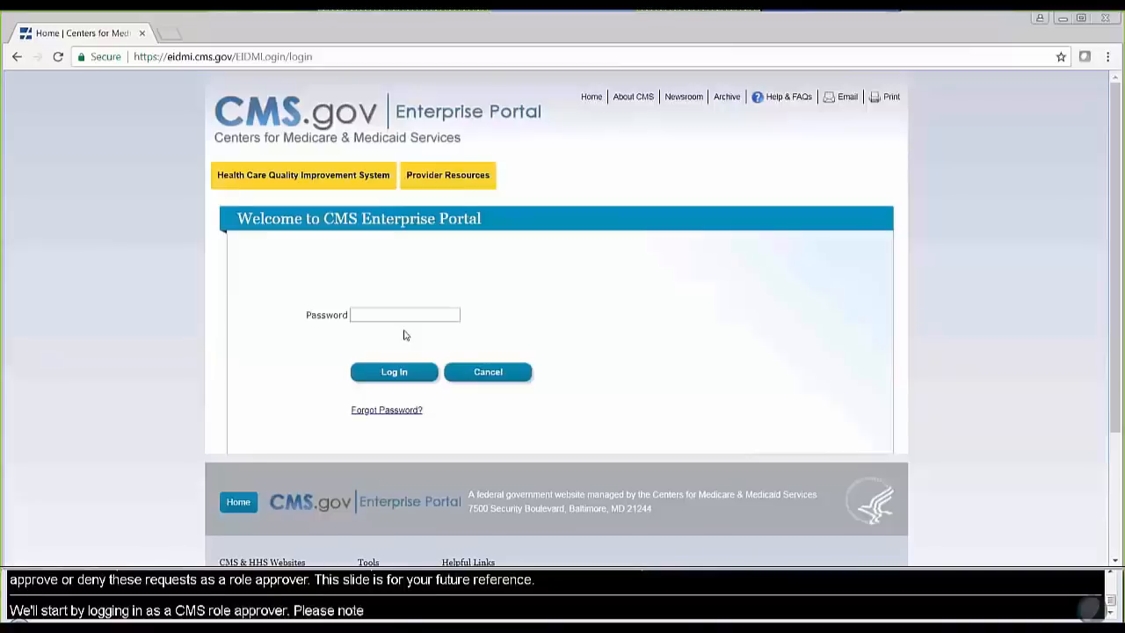
click(406, 319)
text(••••••••)
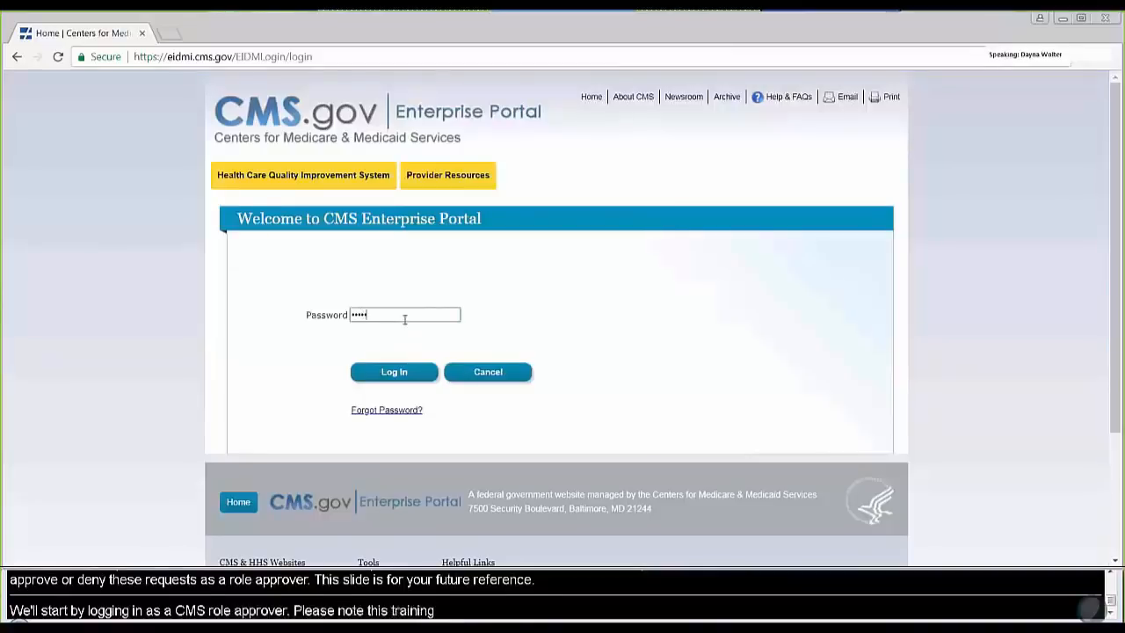
key(Return)
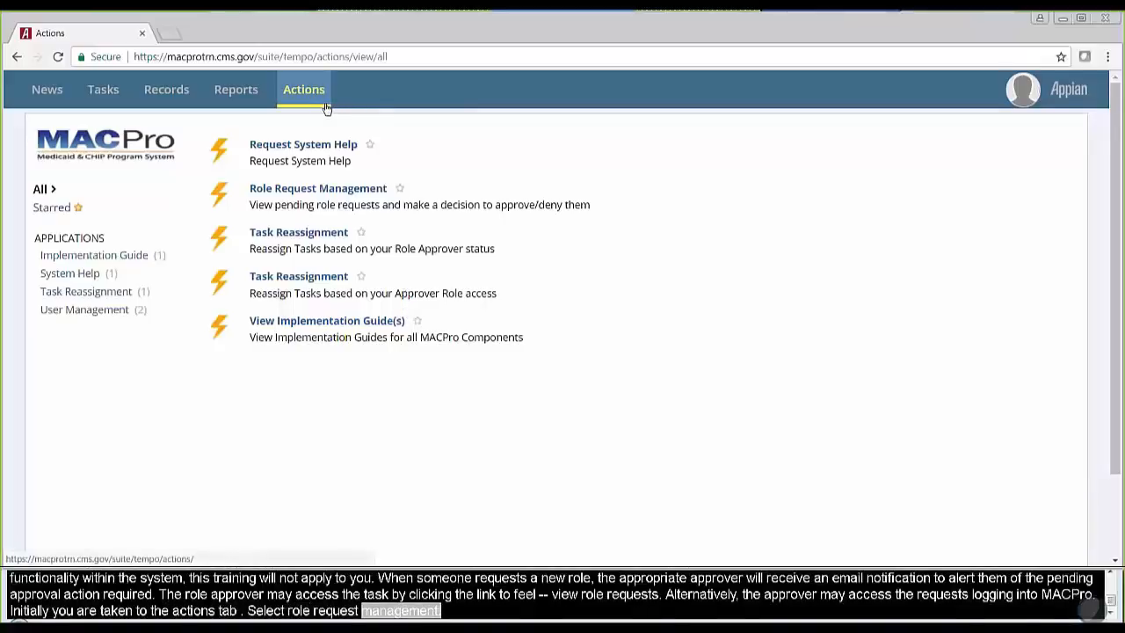
Open Role Request Management and scroll down to the six pending role requests
click(326, 194)
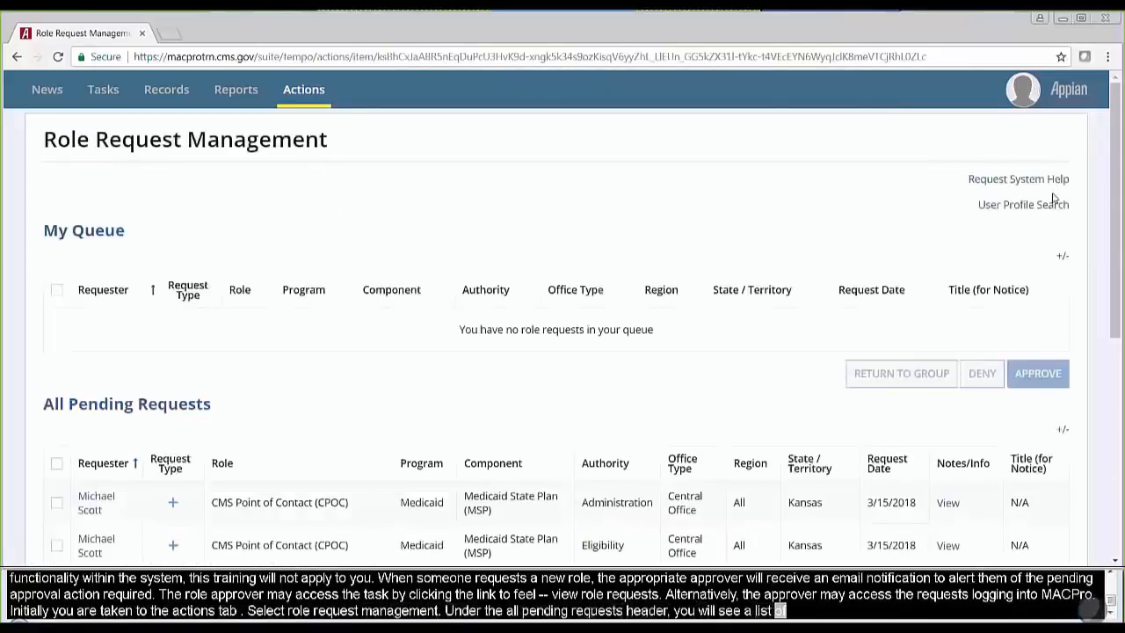
drag(1116, 199, 1123, 322)
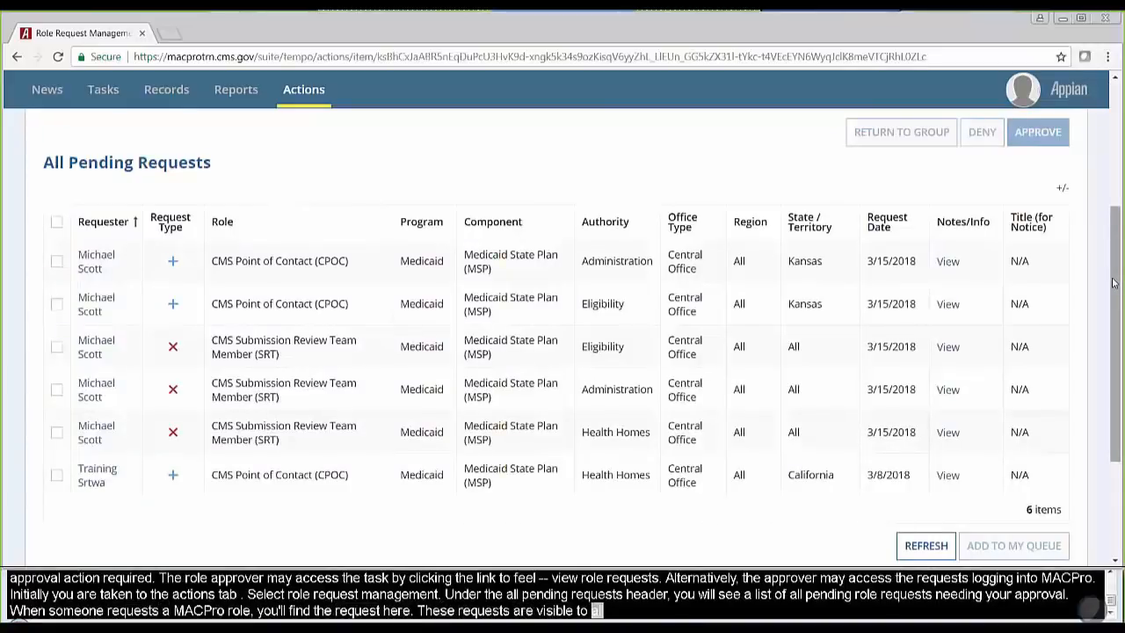
drag(1114, 283, 1114, 264)
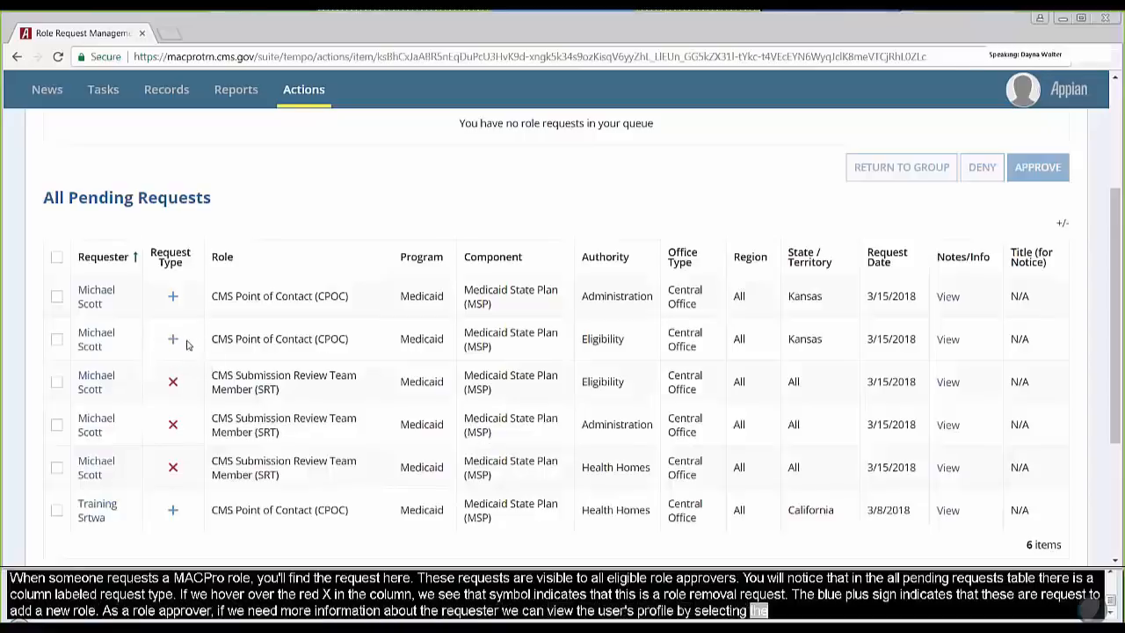
Open the requester's profile and review its basic information and three approved SRT roles
click(108, 341)
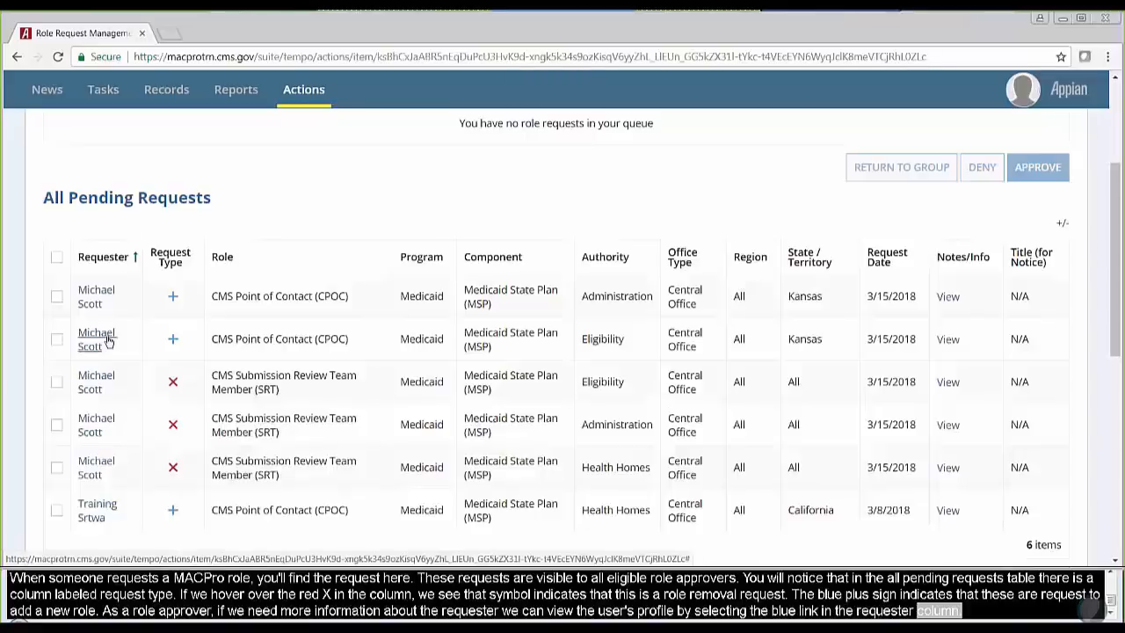
scroll(241, 341, down, 5)
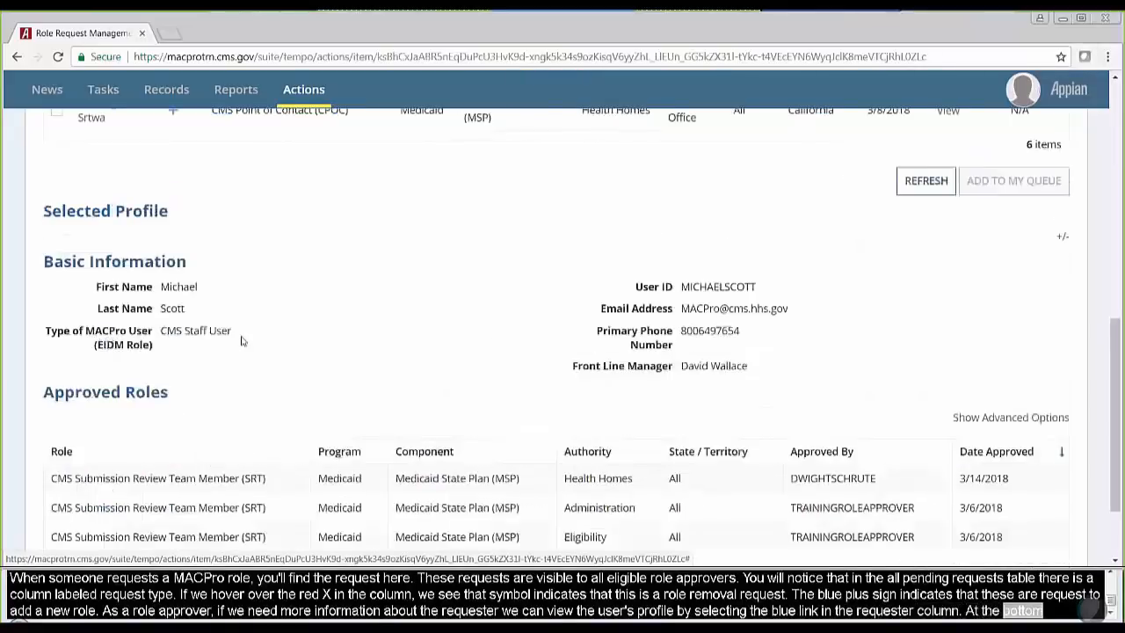
scroll(318, 341, down, 1)
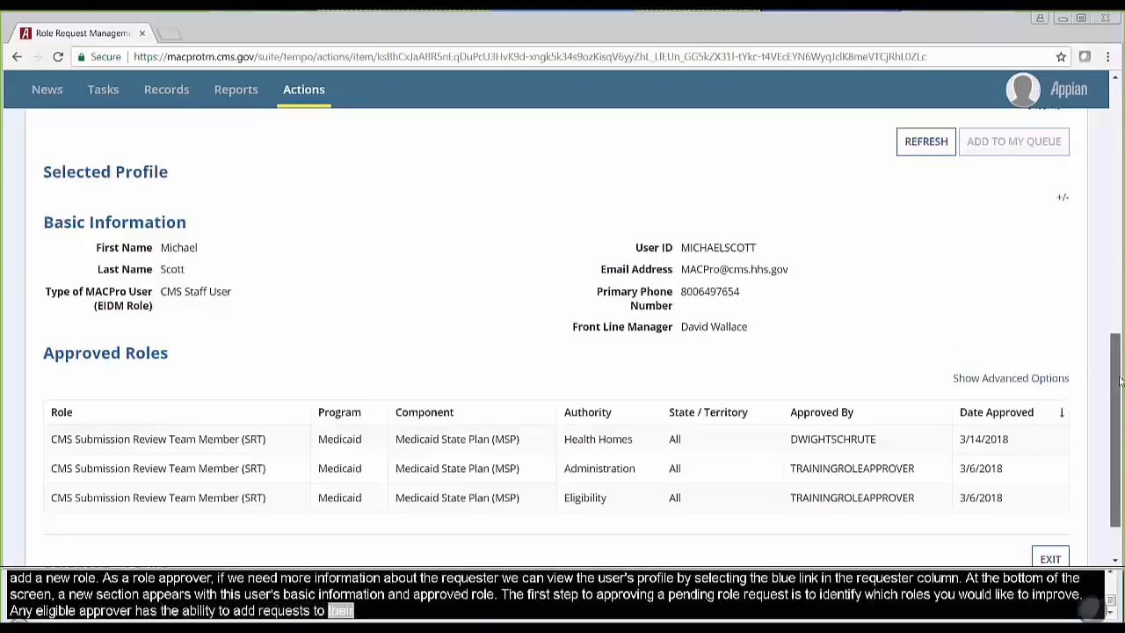
drag(1122, 378, 1121, 228)
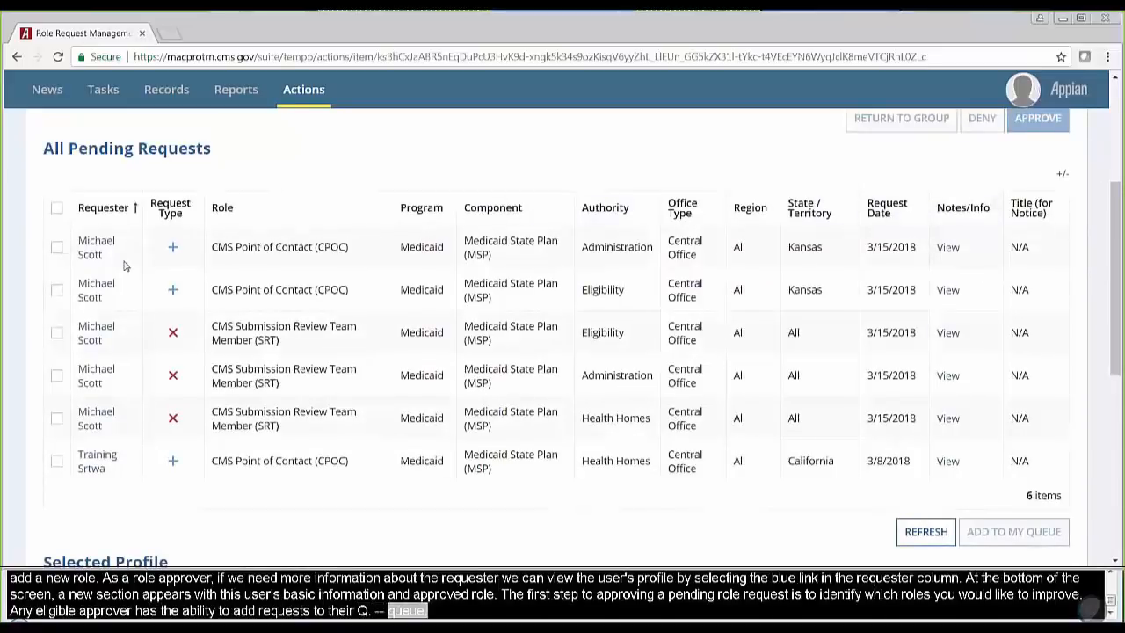
Mark the requester's five pending requests, including three removals, and add them to My Queue
click(55, 249)
click(57, 291)
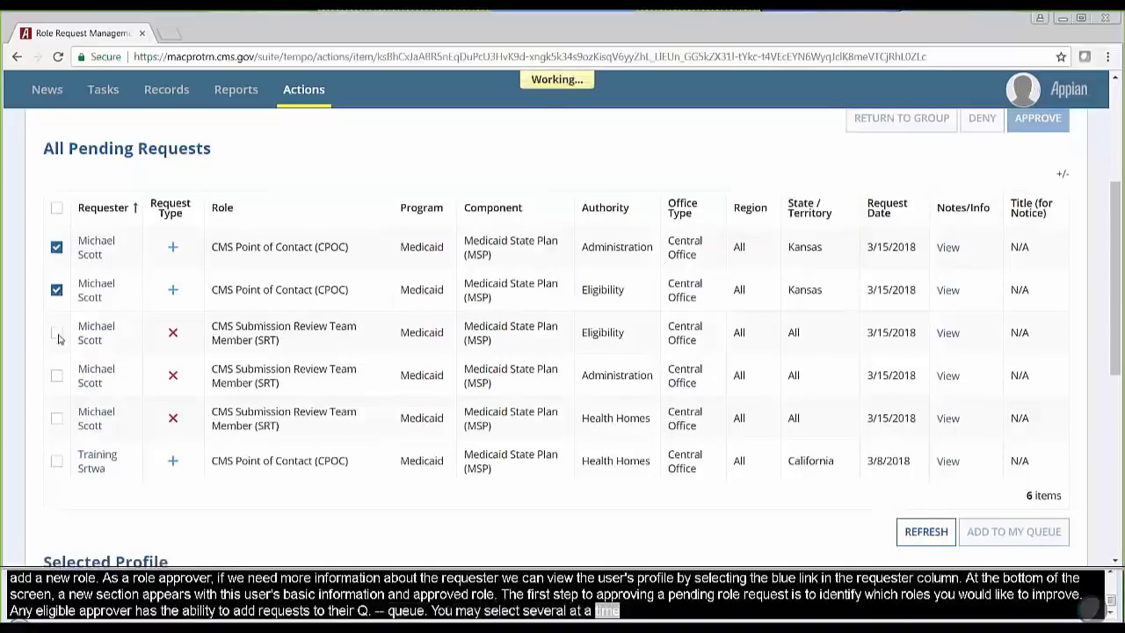
click(56, 333)
click(57, 376)
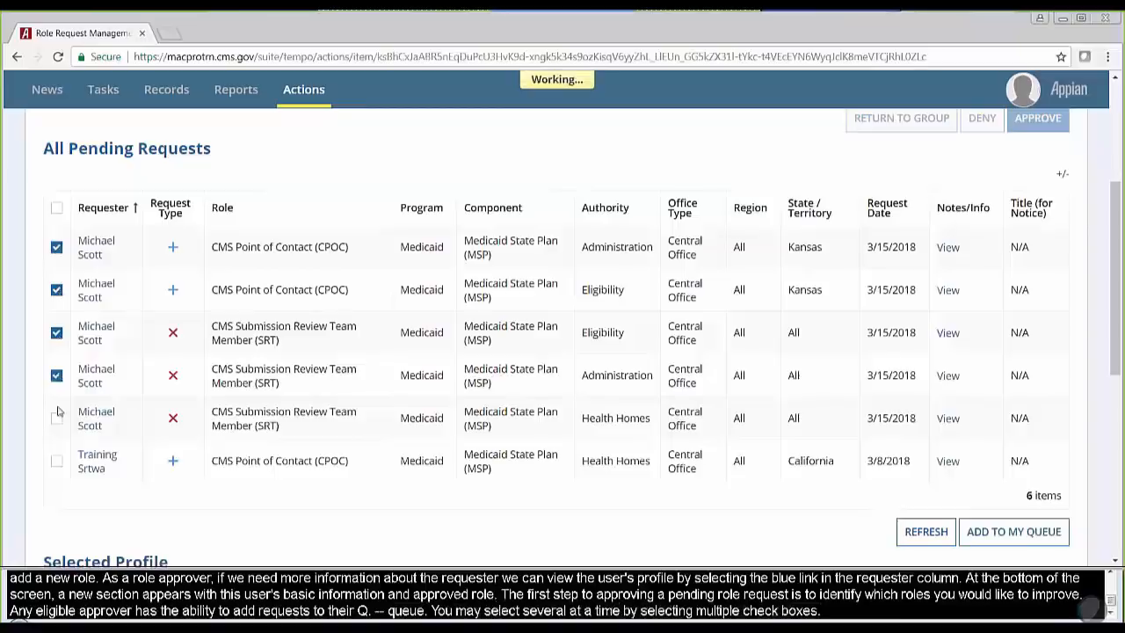
click(58, 420)
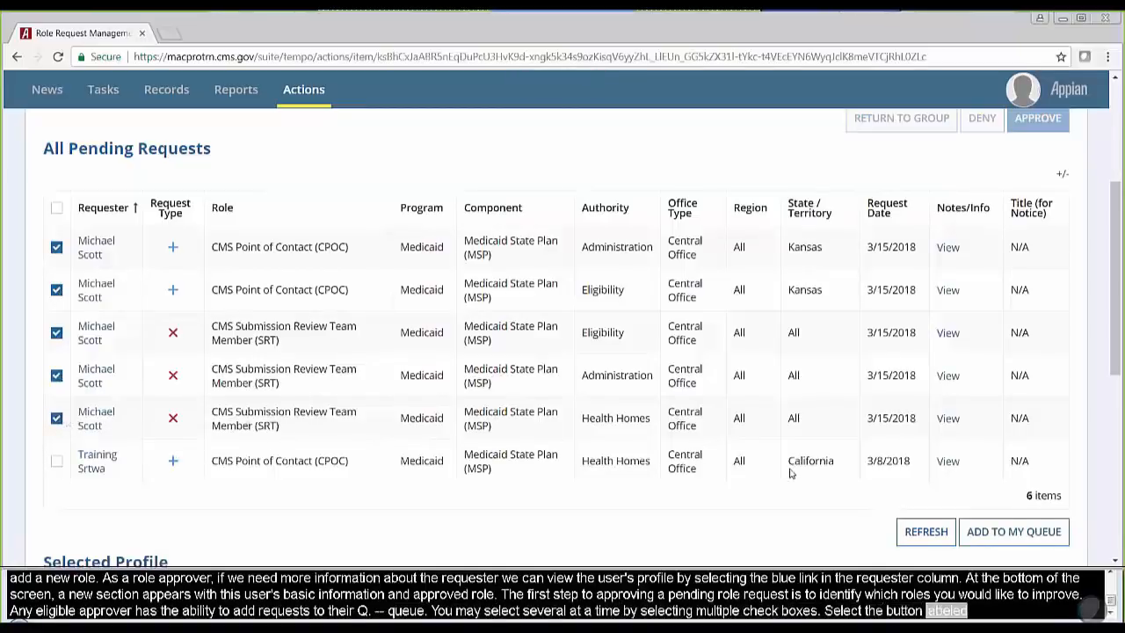
click(1036, 546)
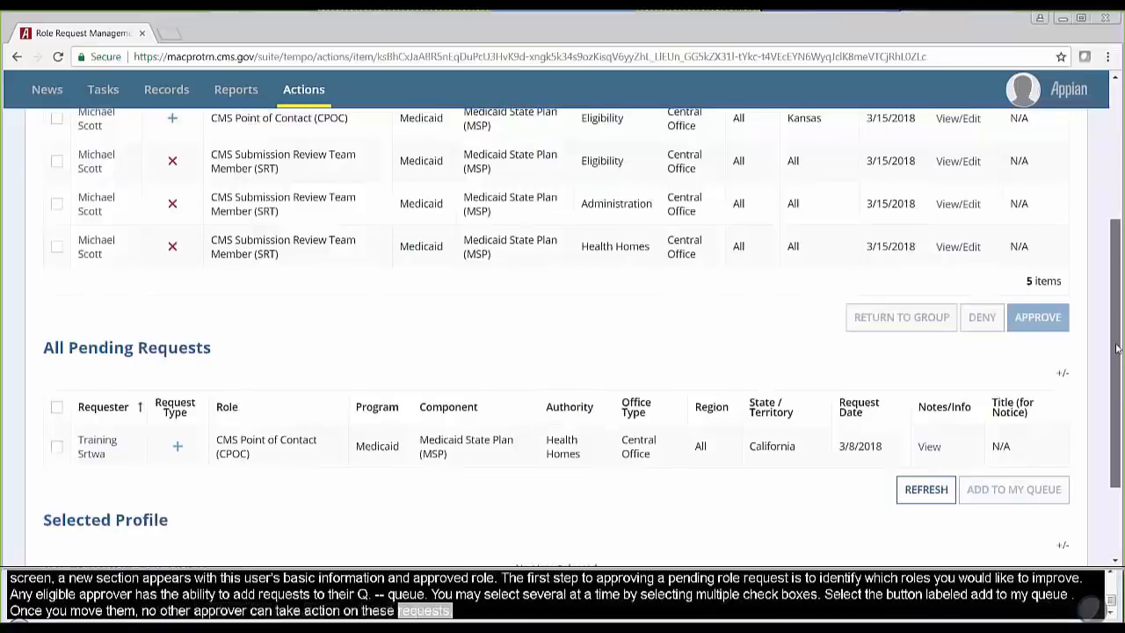
Scroll up to My Queue and mark the CMS Point of Contact Administration request
scroll(1116, 348, up, 1)
drag(1116, 348, 1117, 270)
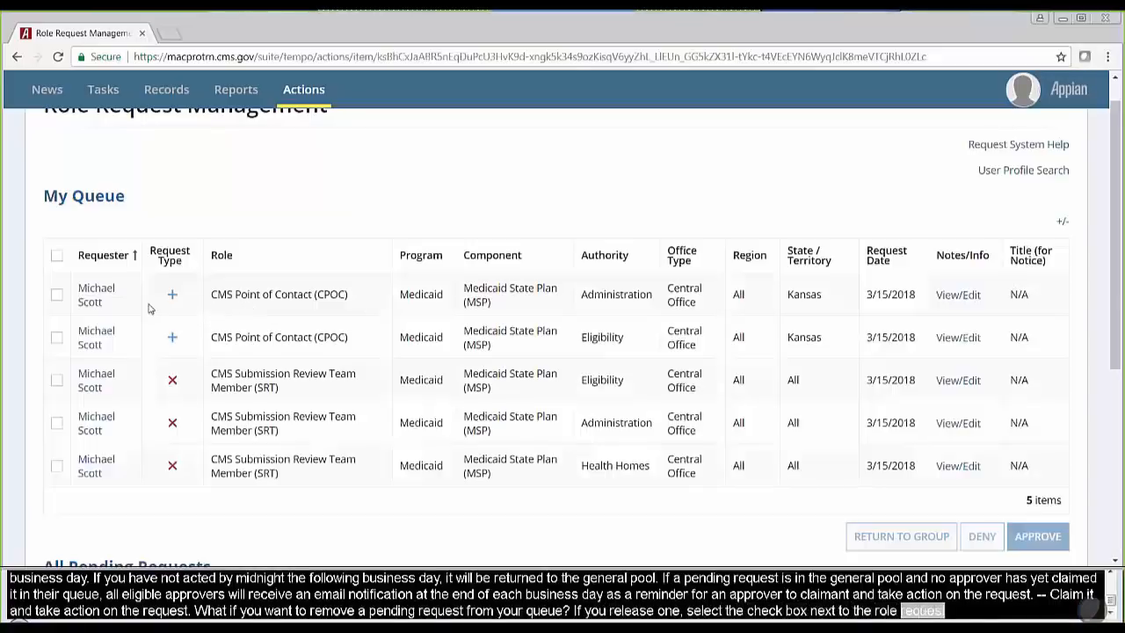
click(54, 295)
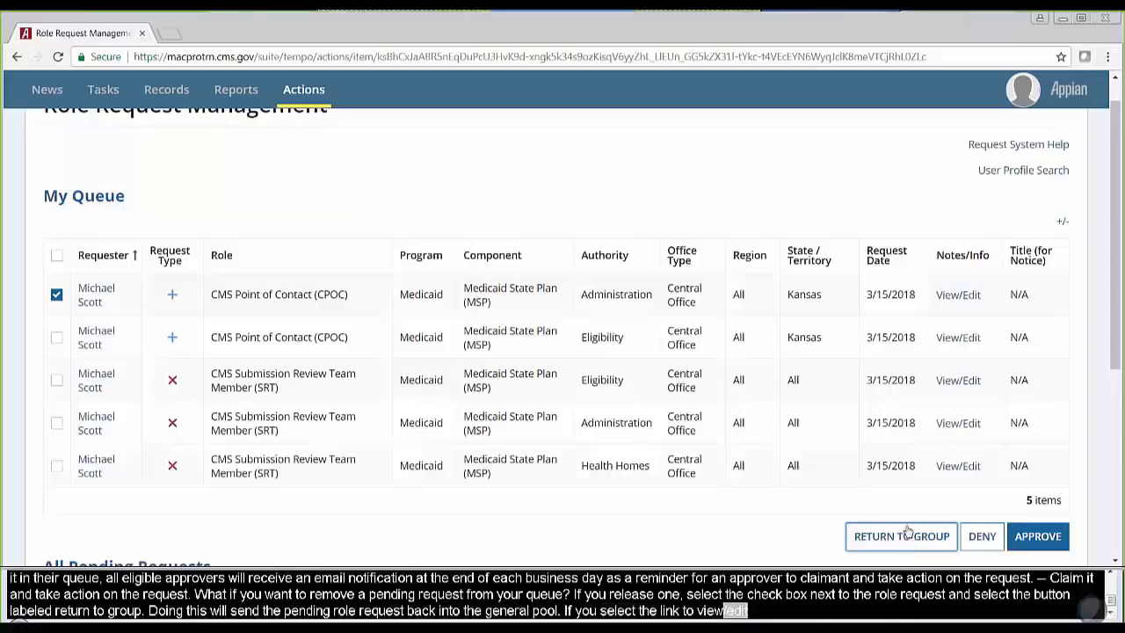
Expand the CPOC request's details to review the blank reviewer notes and role description
click(953, 300)
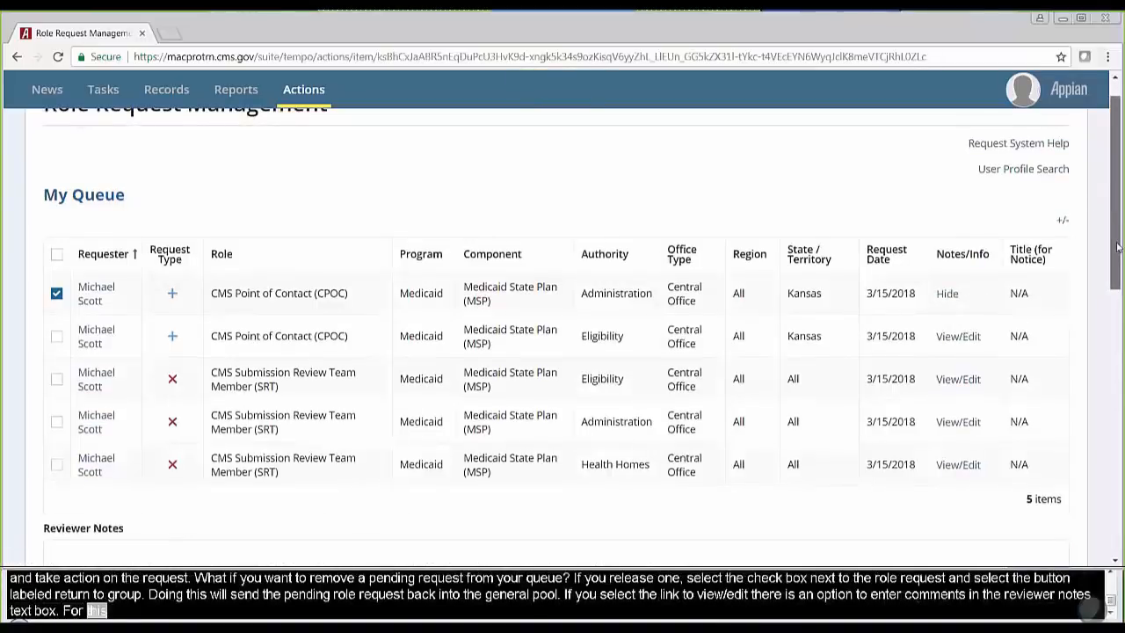
drag(1118, 206, 1123, 328)
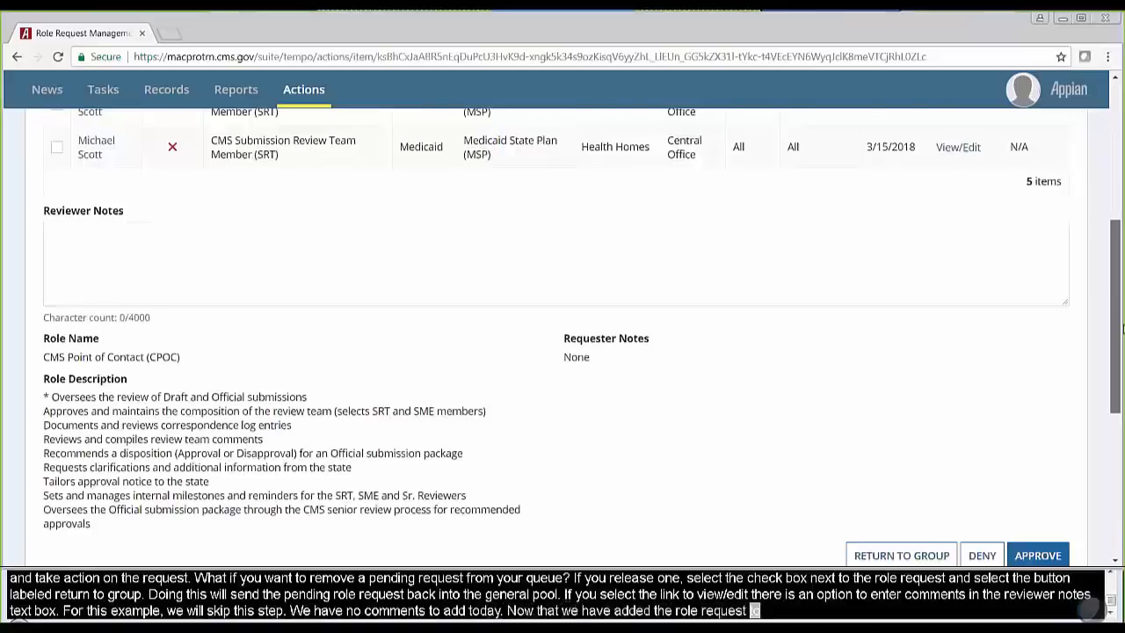
drag(1117, 275, 1118, 222)
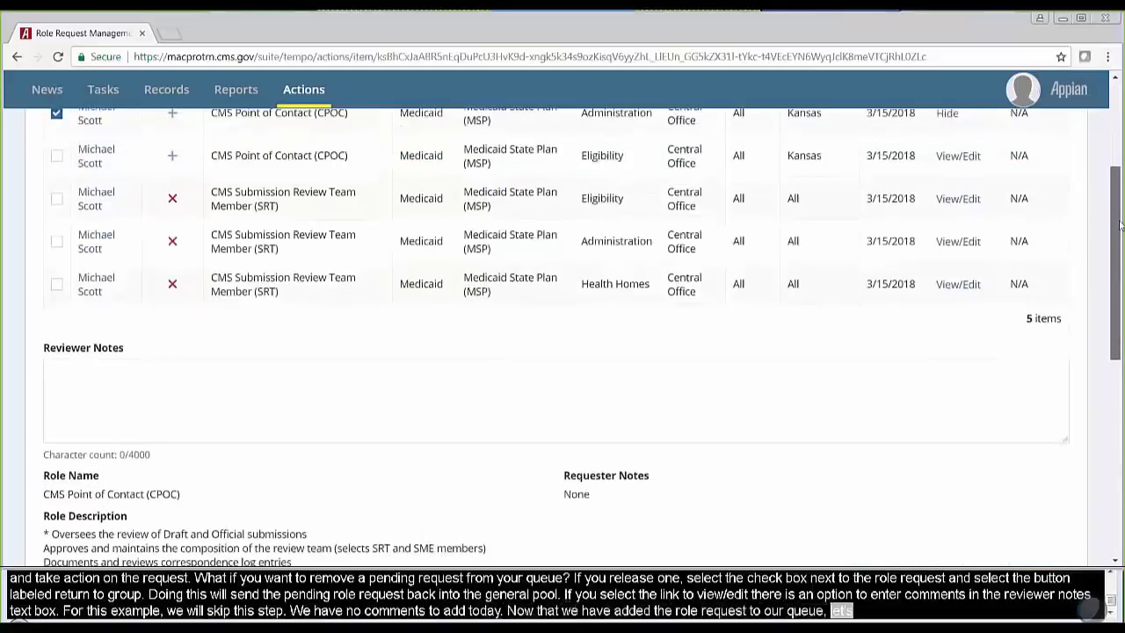
scroll(1118, 220, up, 2)
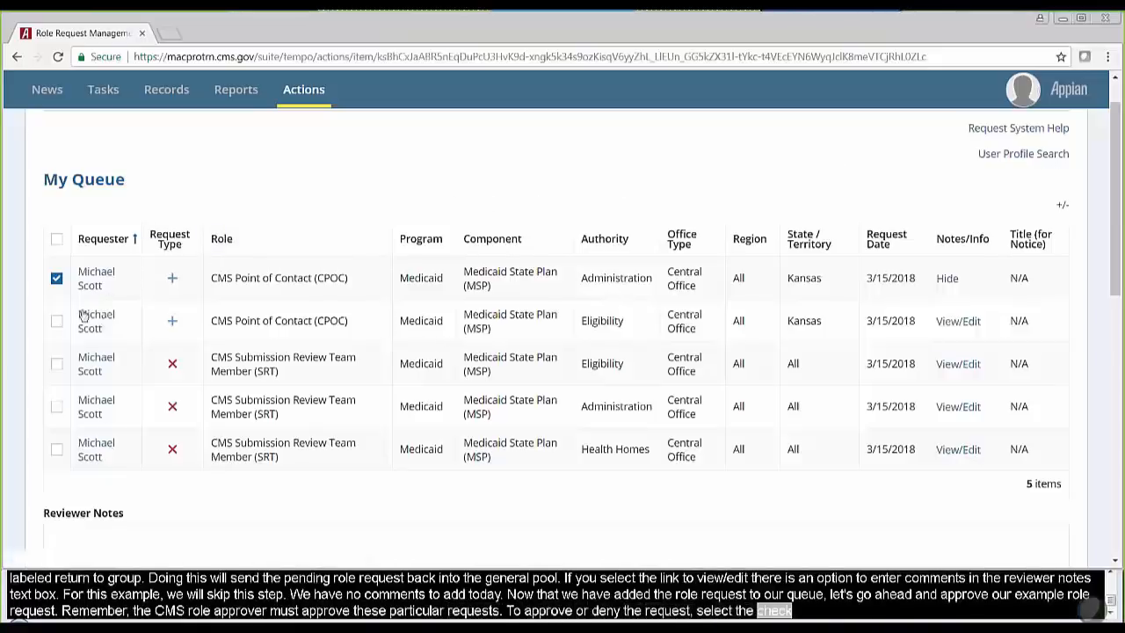
Mark the other four My Queue requests, including the CPOC and SRT Eligibility ones
click(56, 321)
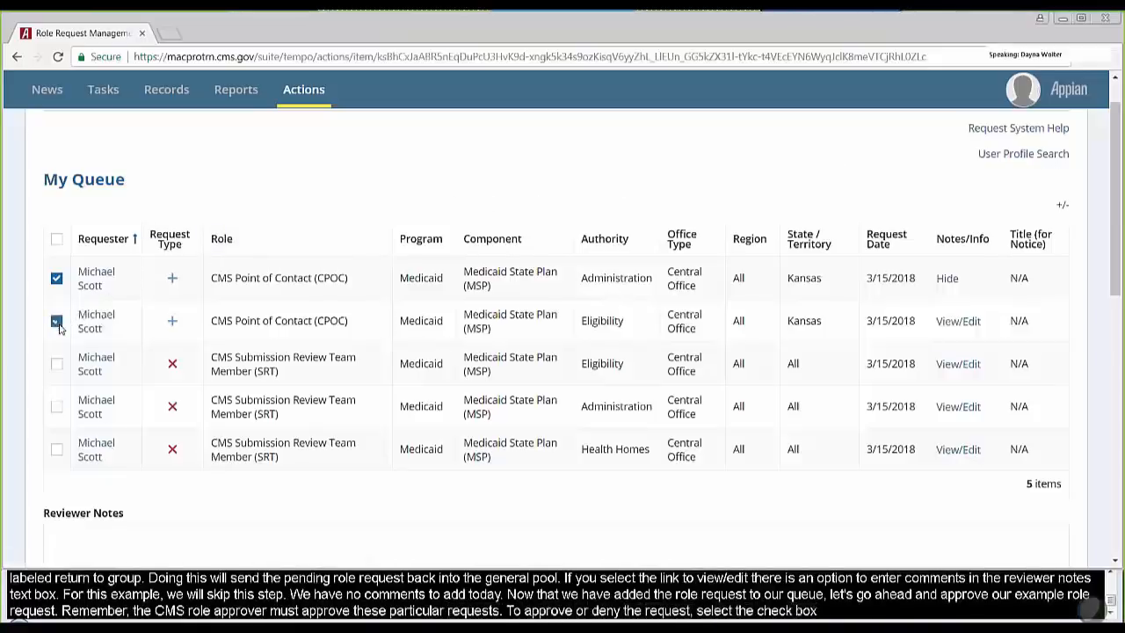
click(57, 370)
click(56, 407)
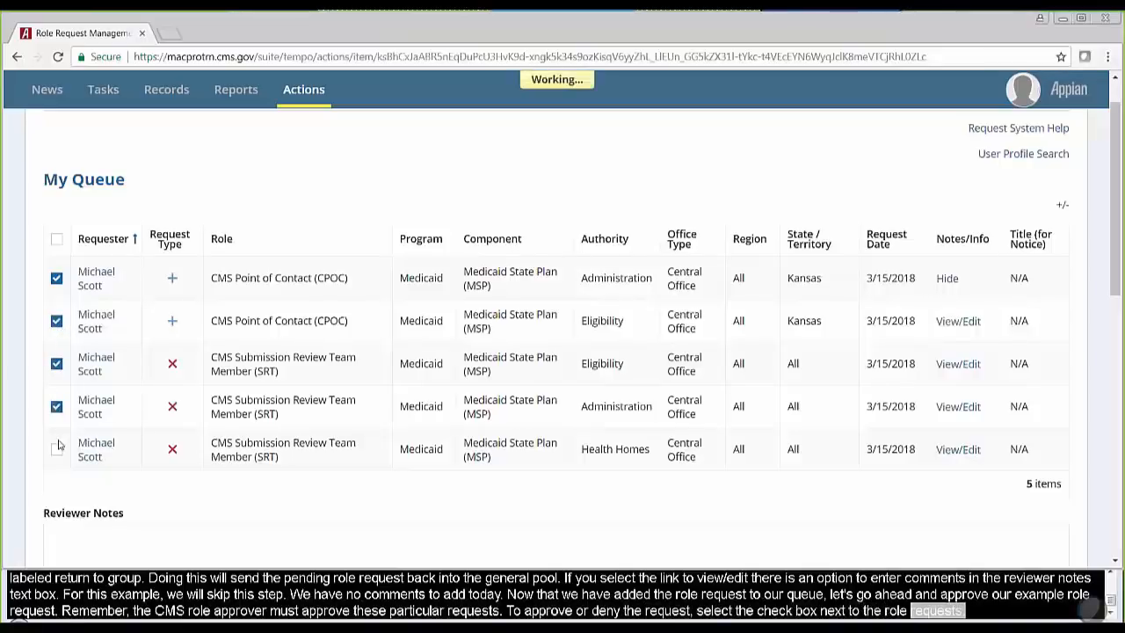
click(58, 453)
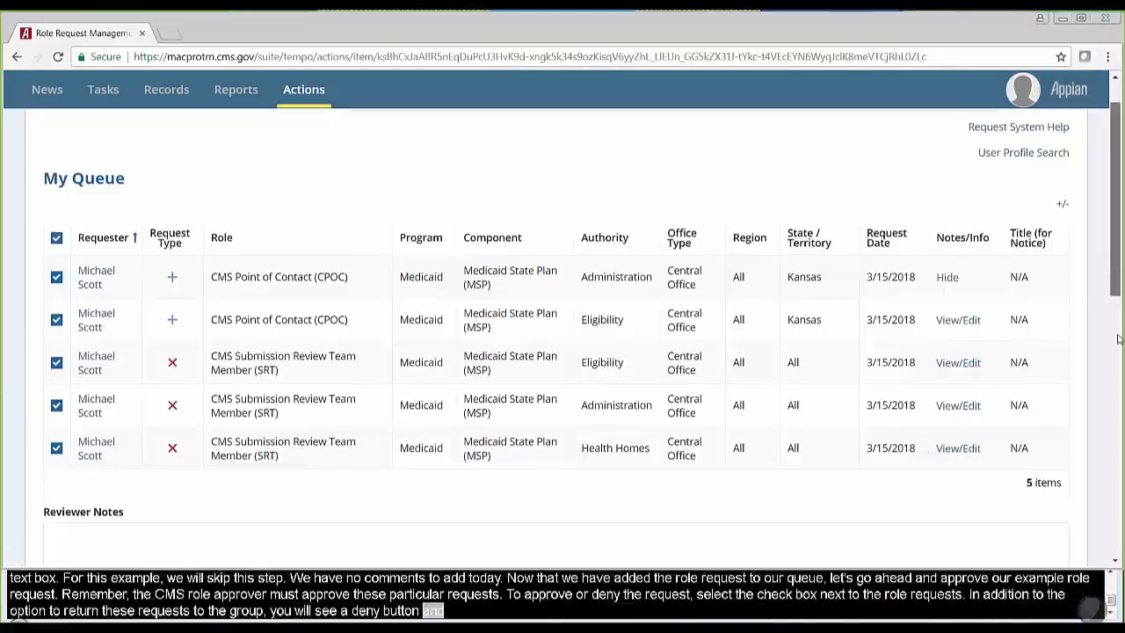
scroll(1118, 339, down, 4)
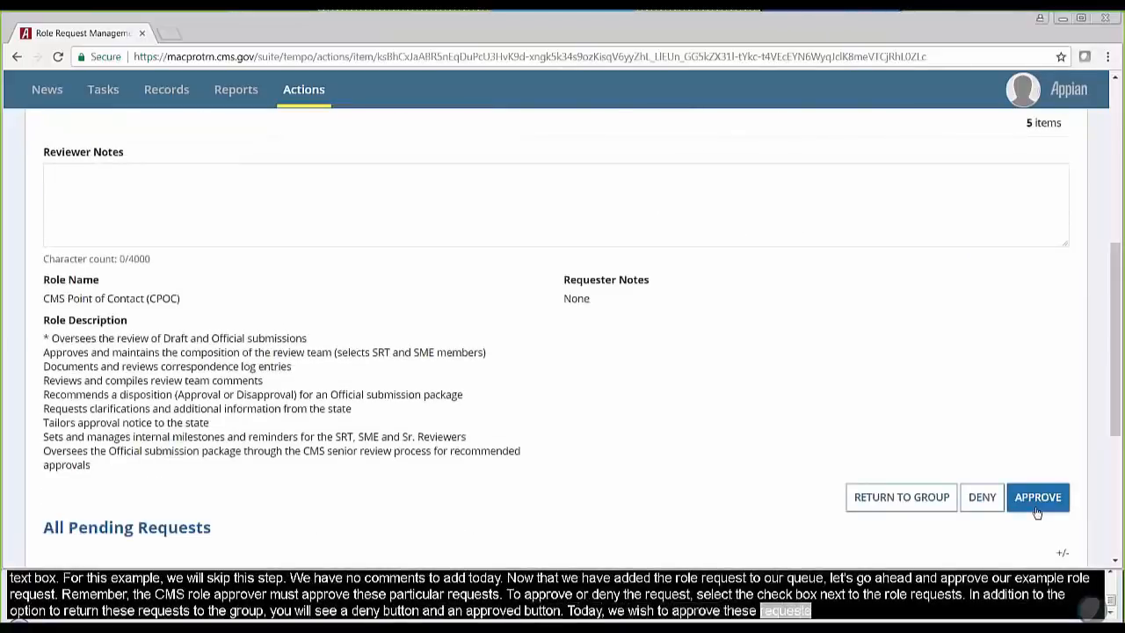
Approve the five selected requests, confirm with Yes, and continue past the Action Summary
click(1037, 497)
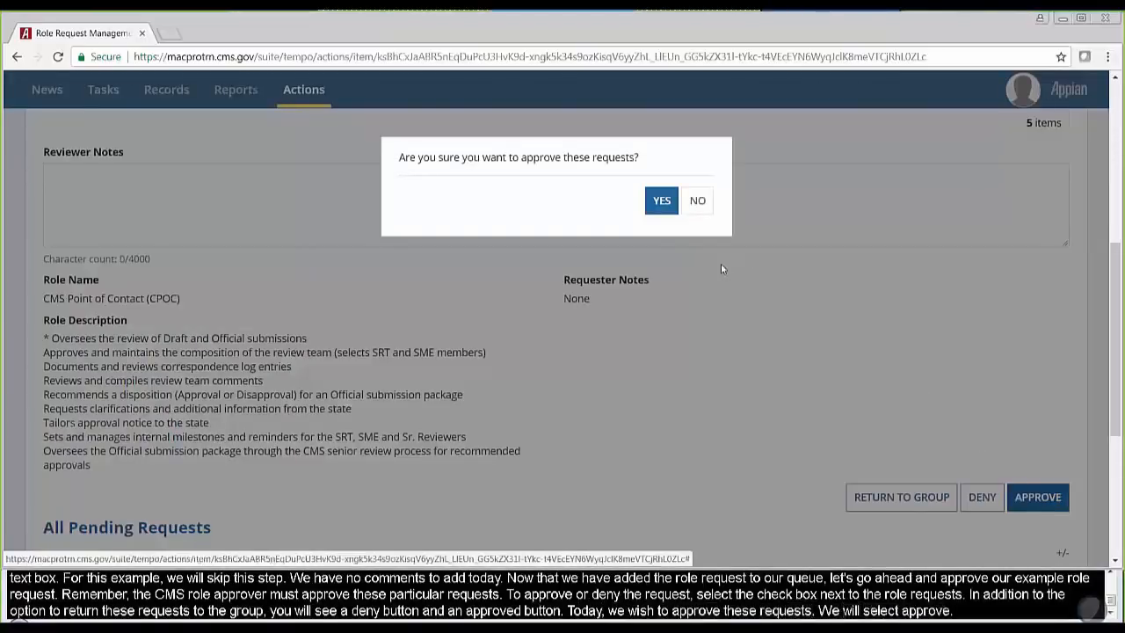
click(660, 201)
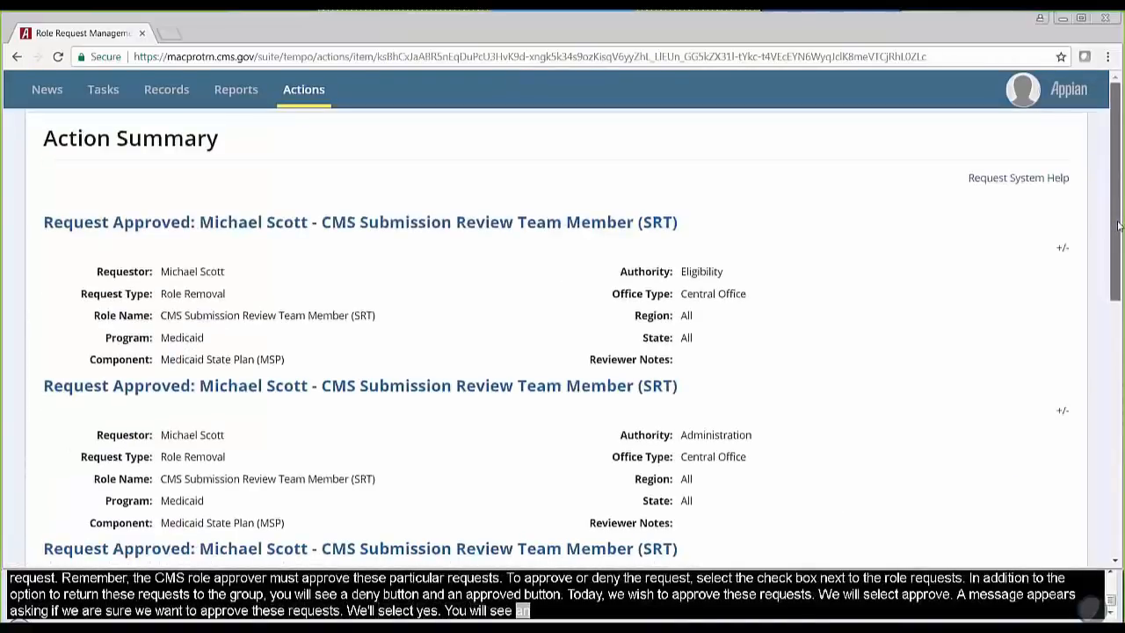
drag(1117, 245, 1120, 475)
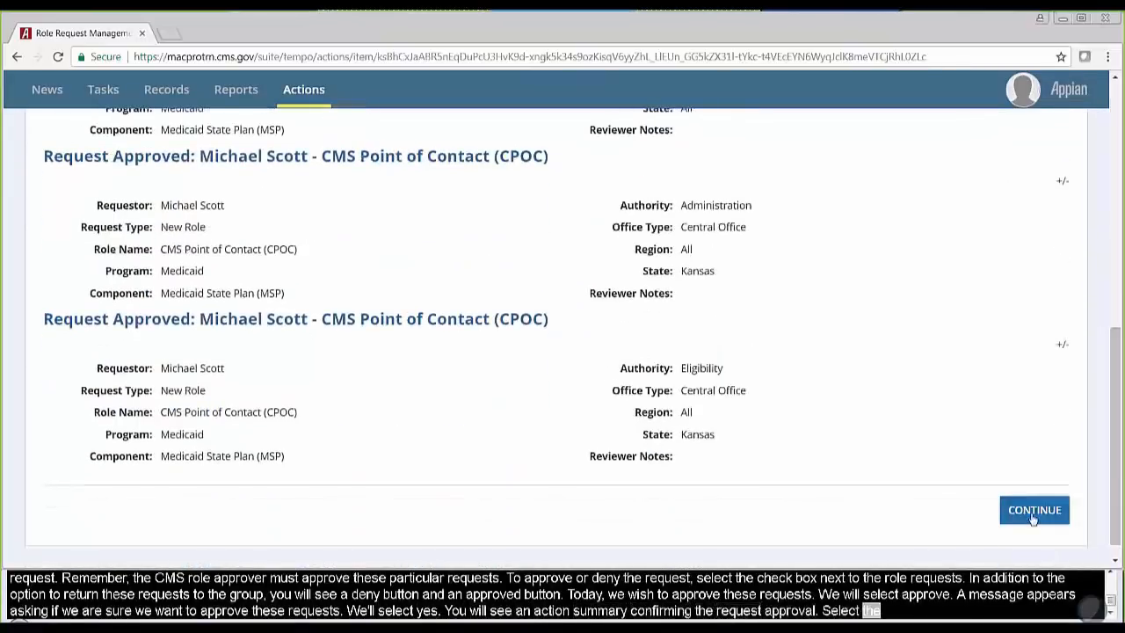
click(1035, 511)
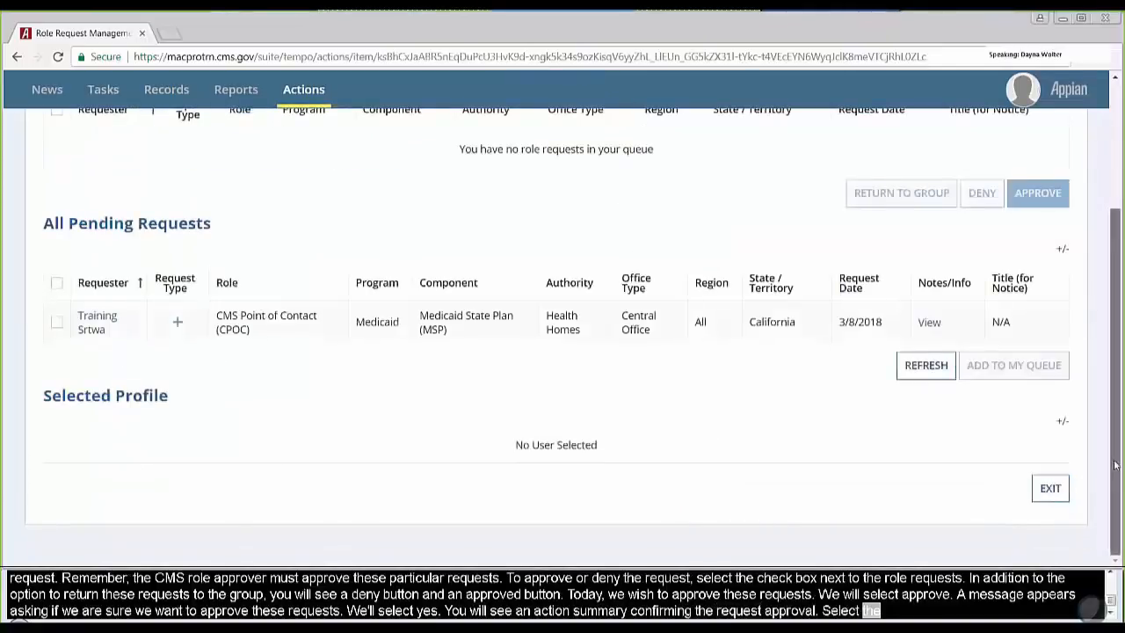
drag(1114, 464, 1109, 326)
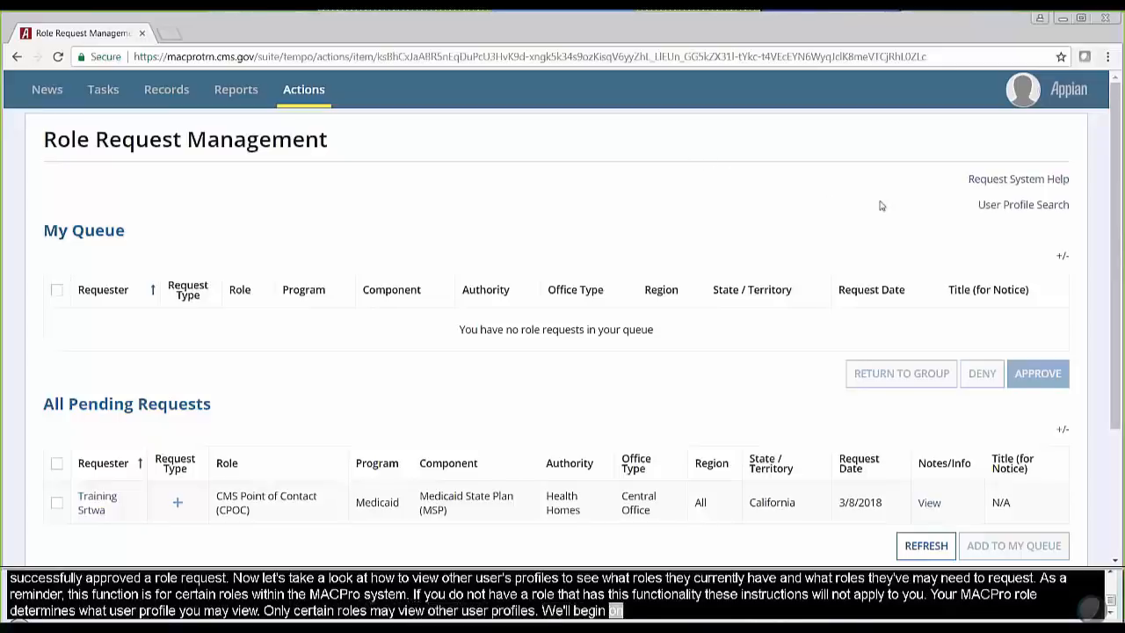
Open User Profile Search from the Role Request Management page
click(1010, 214)
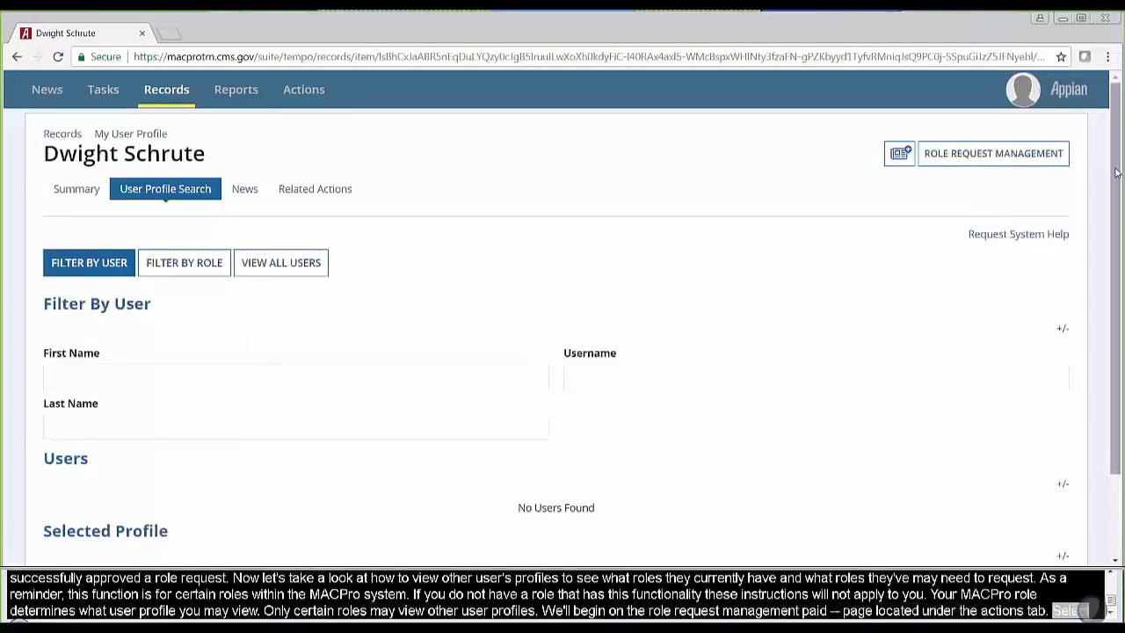
drag(1116, 173, 1116, 206)
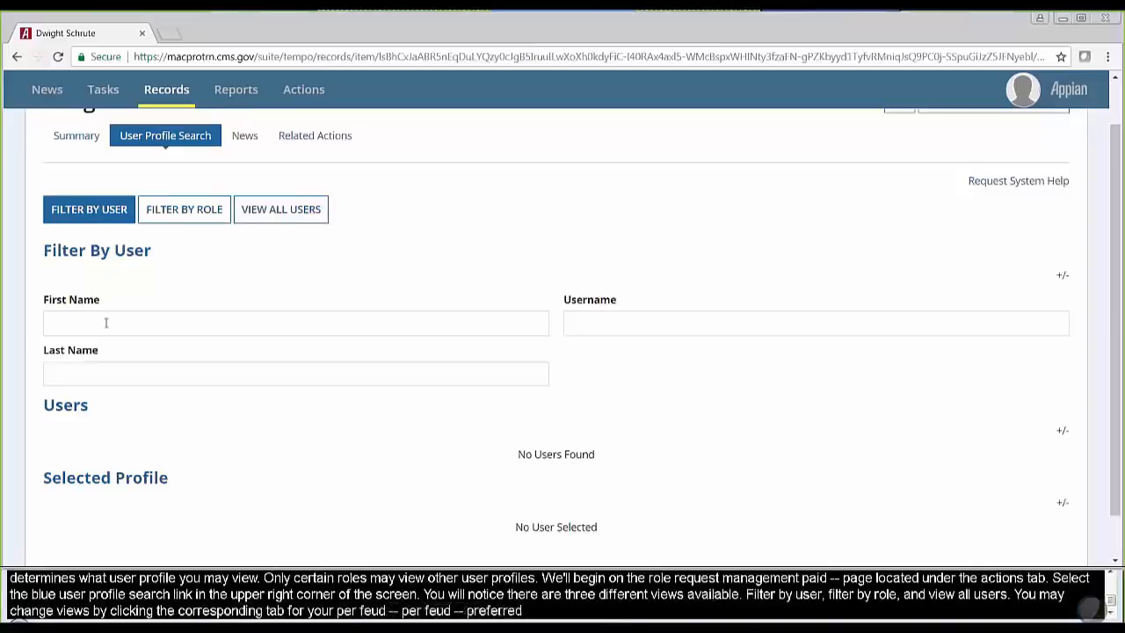
Search users by last name and open the matching user's profile showing two approved Kansas CPOC Medicaid roles
click(216, 375)
text(Scott)
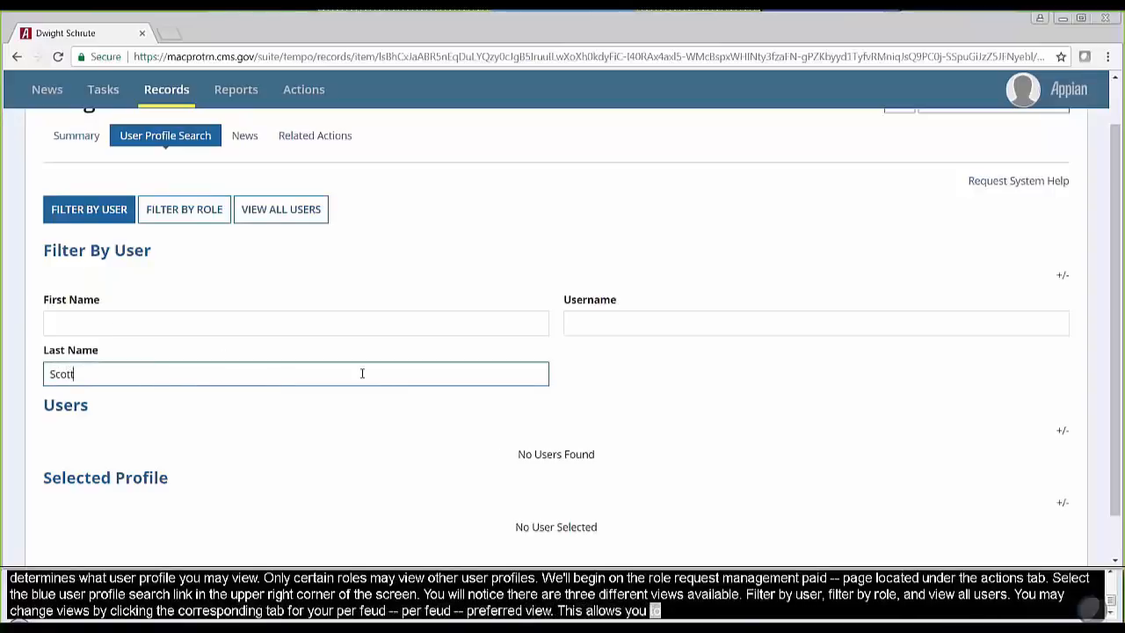
click(608, 383)
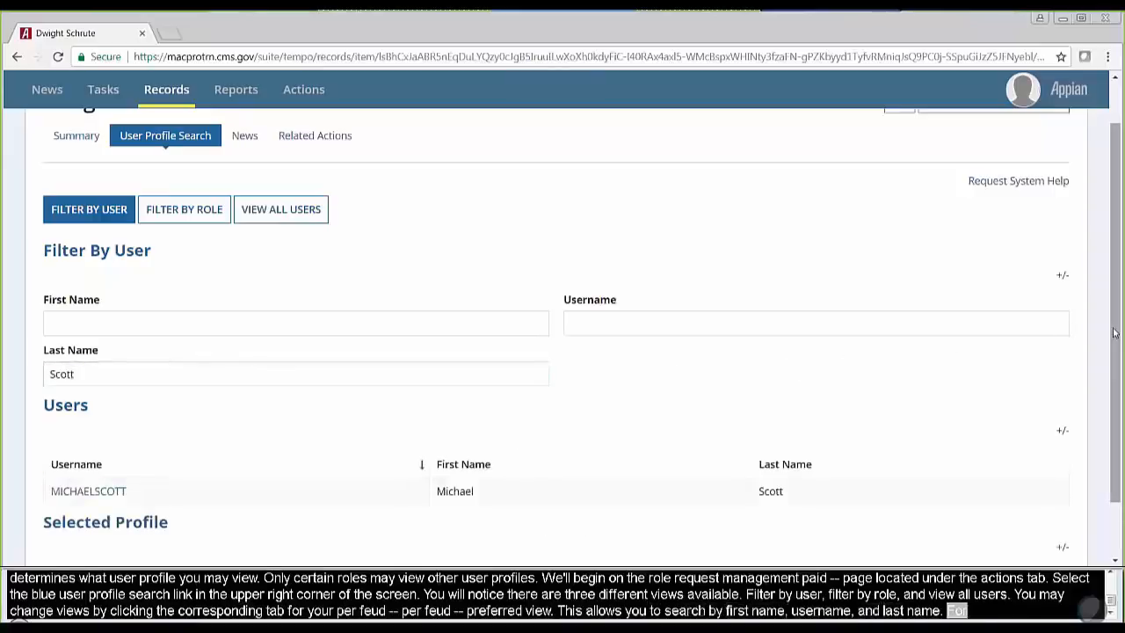
drag(1114, 332, 1114, 384)
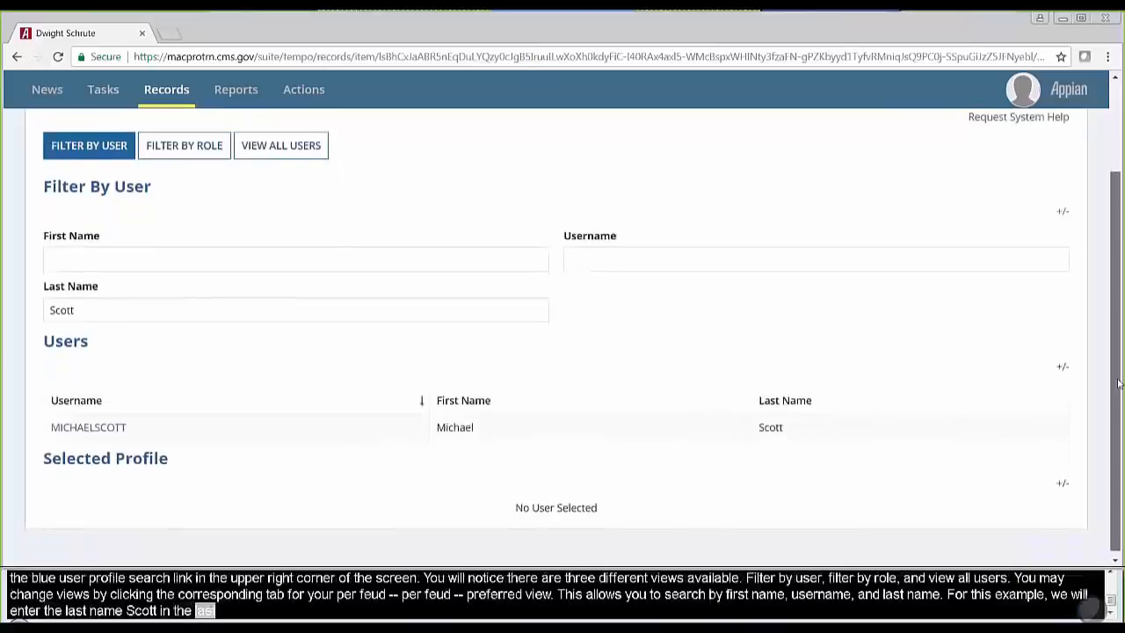
click(67, 427)
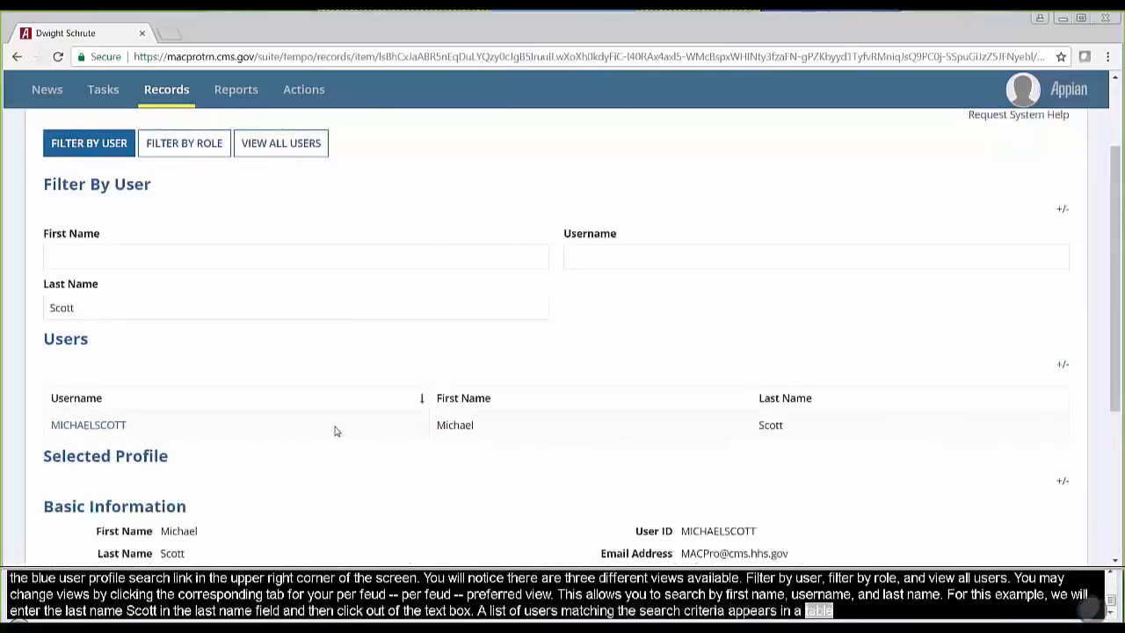
scroll(334, 430, down, 3)
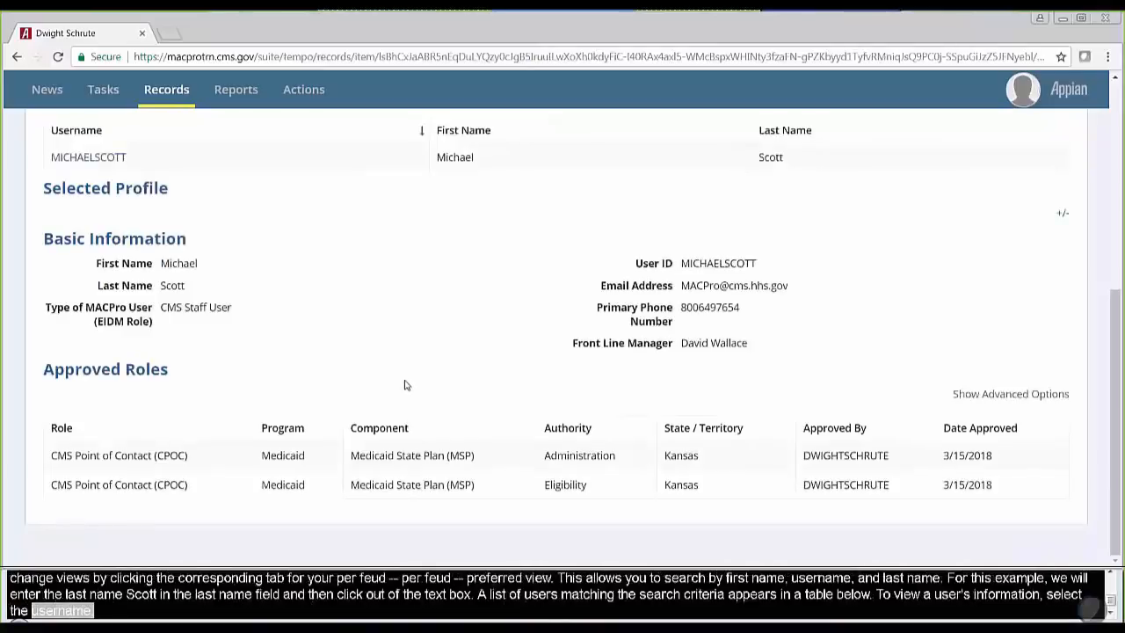
click(1010, 395)
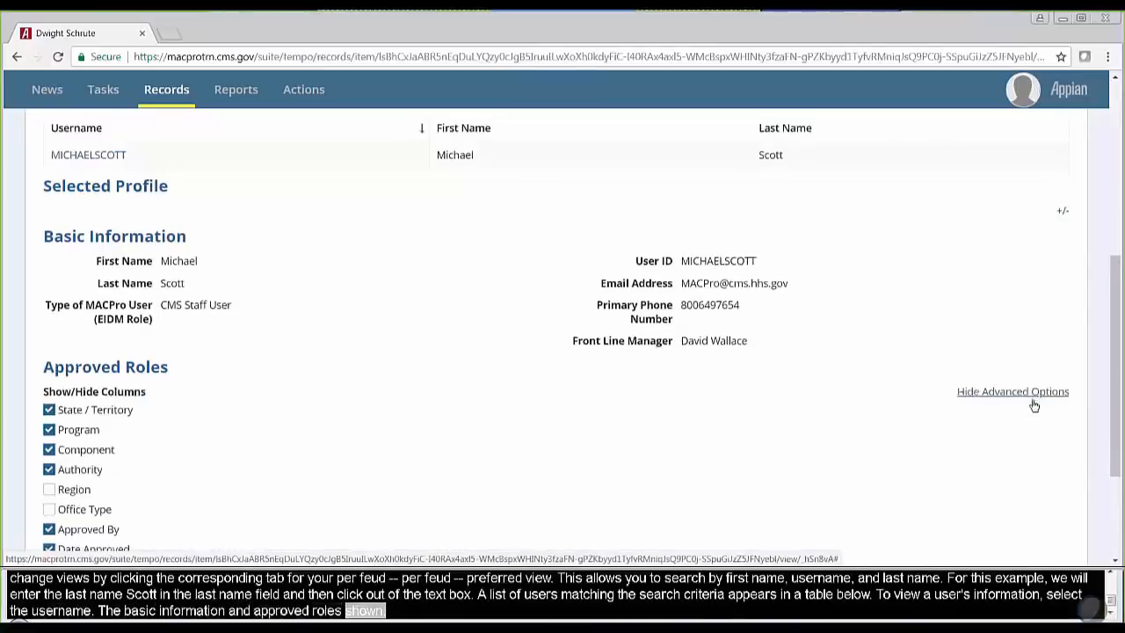
scroll(1032, 404, down, 2)
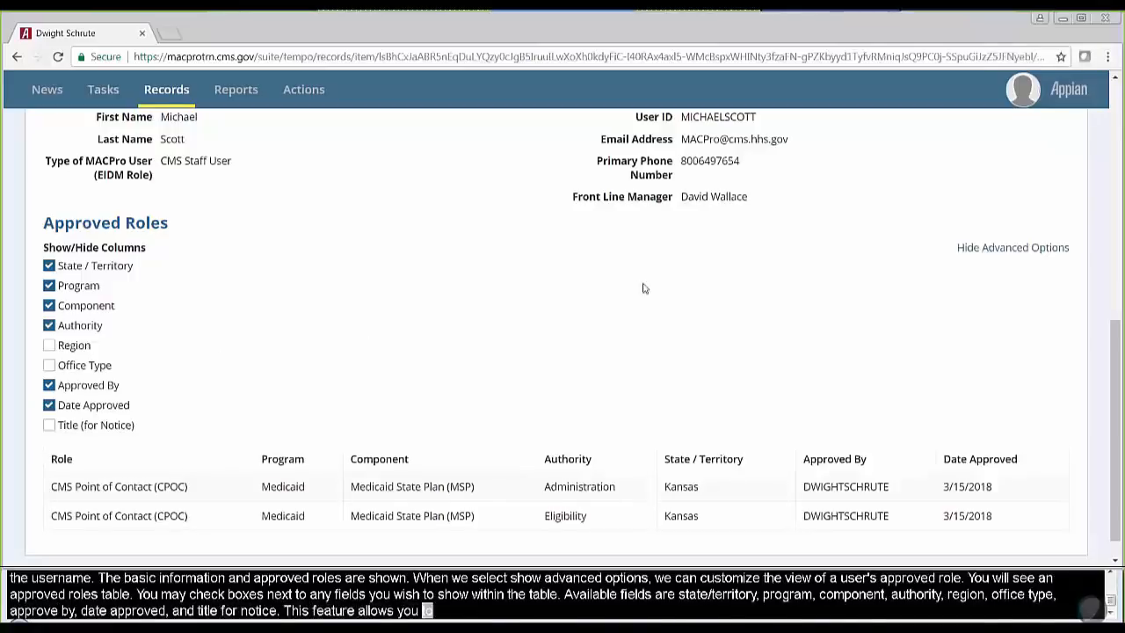
click(993, 257)
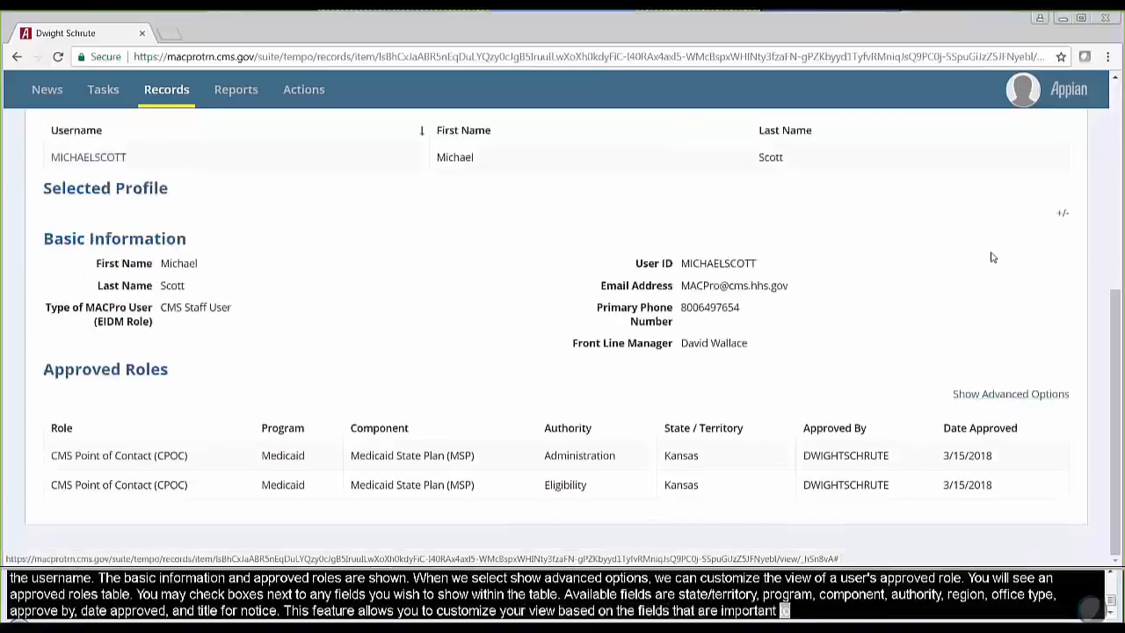
drag(1114, 365, 1109, 150)
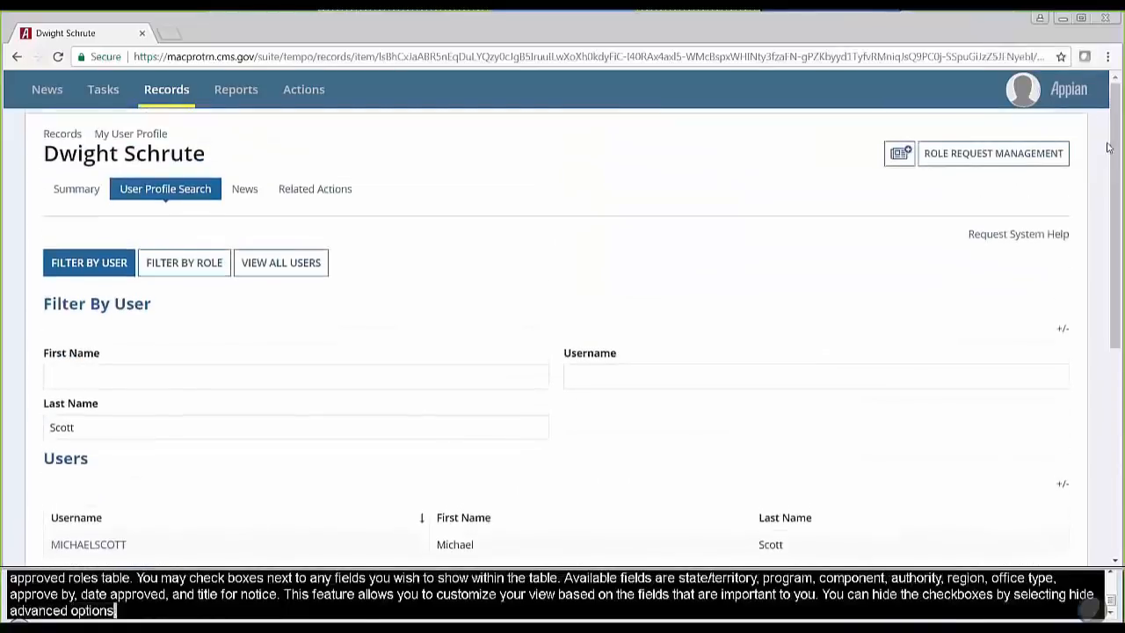
Switch to the Filter By Role view and browse the EIDM Role Name list without choosing a role
click(188, 278)
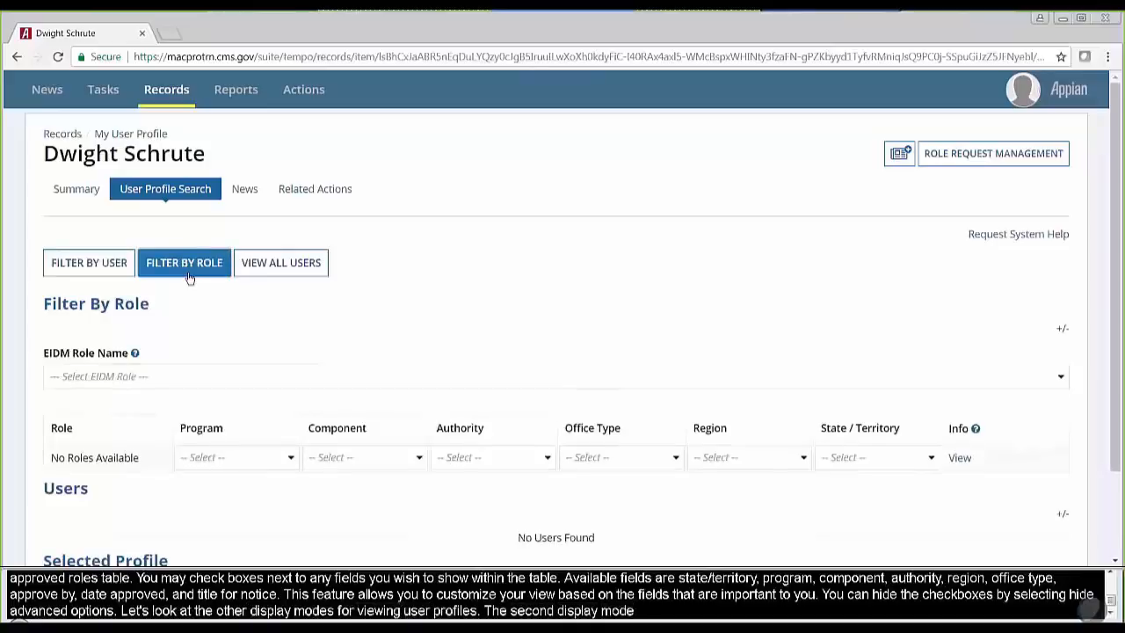
click(306, 380)
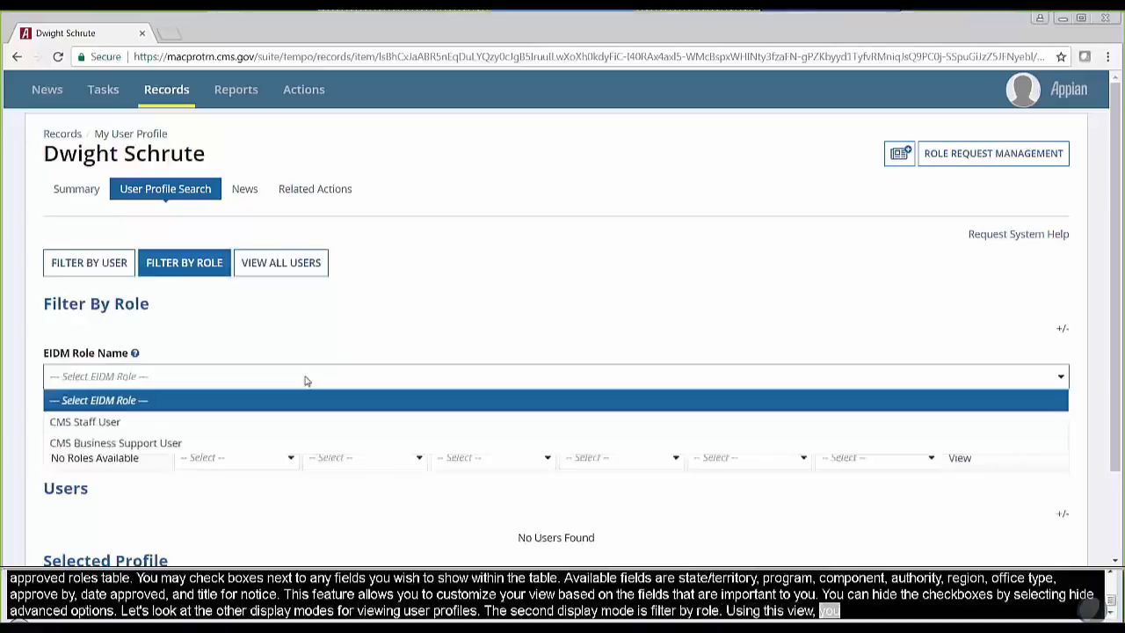
click(305, 380)
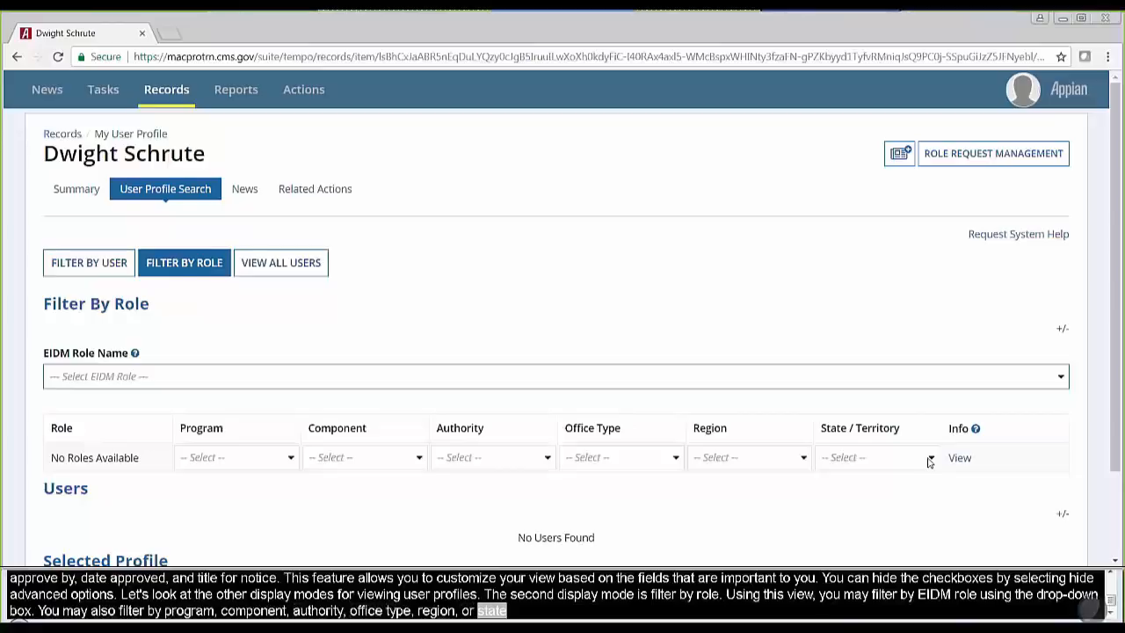
scroll(929, 461, down, 1)
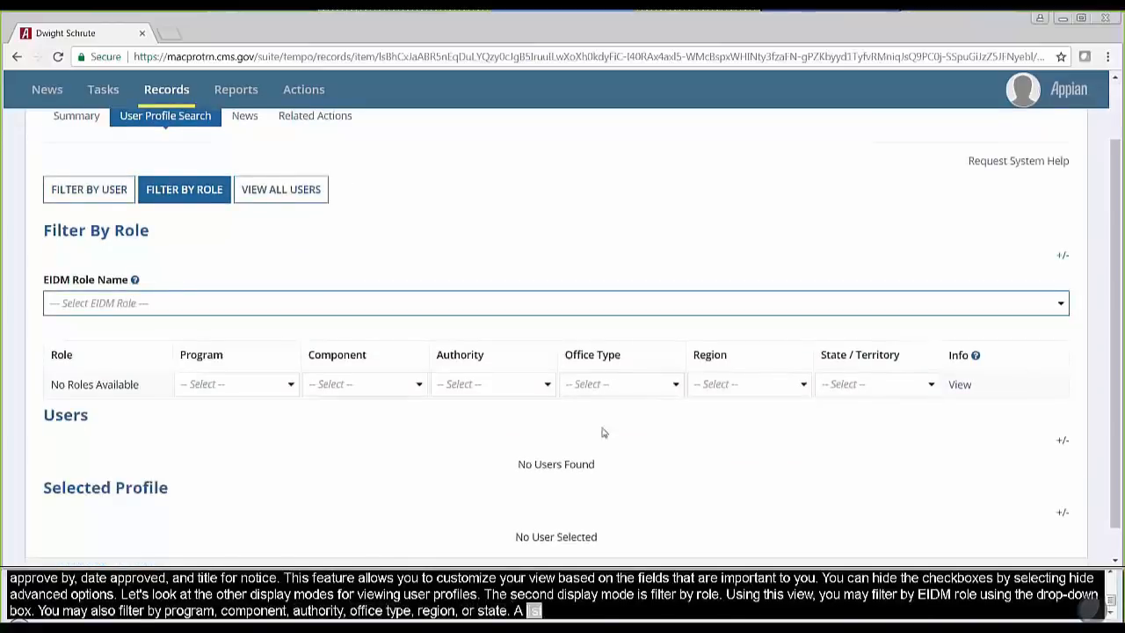
Show the View All Users list of 143 users and scroll through the Users table
click(272, 203)
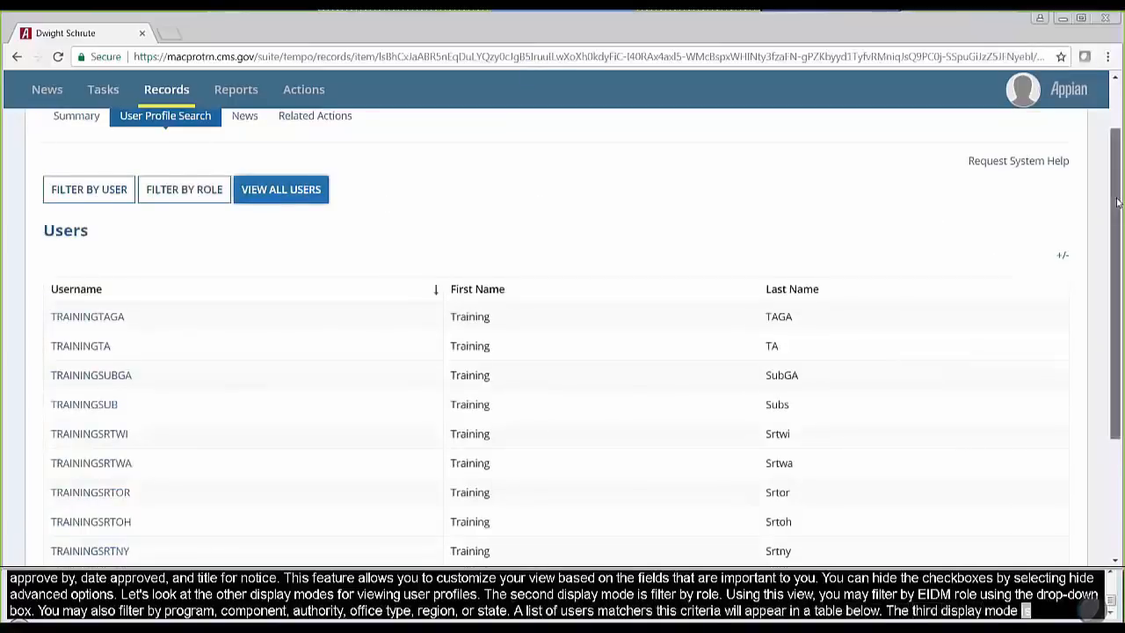
drag(1118, 202, 1121, 312)
scroll(1122, 312, up, 3)
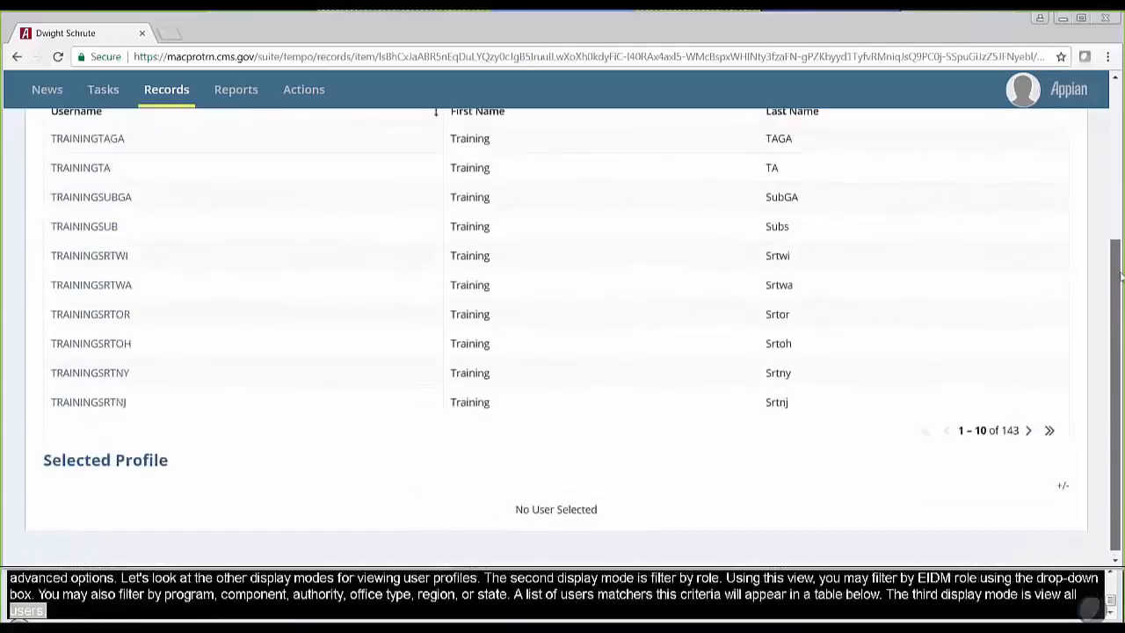
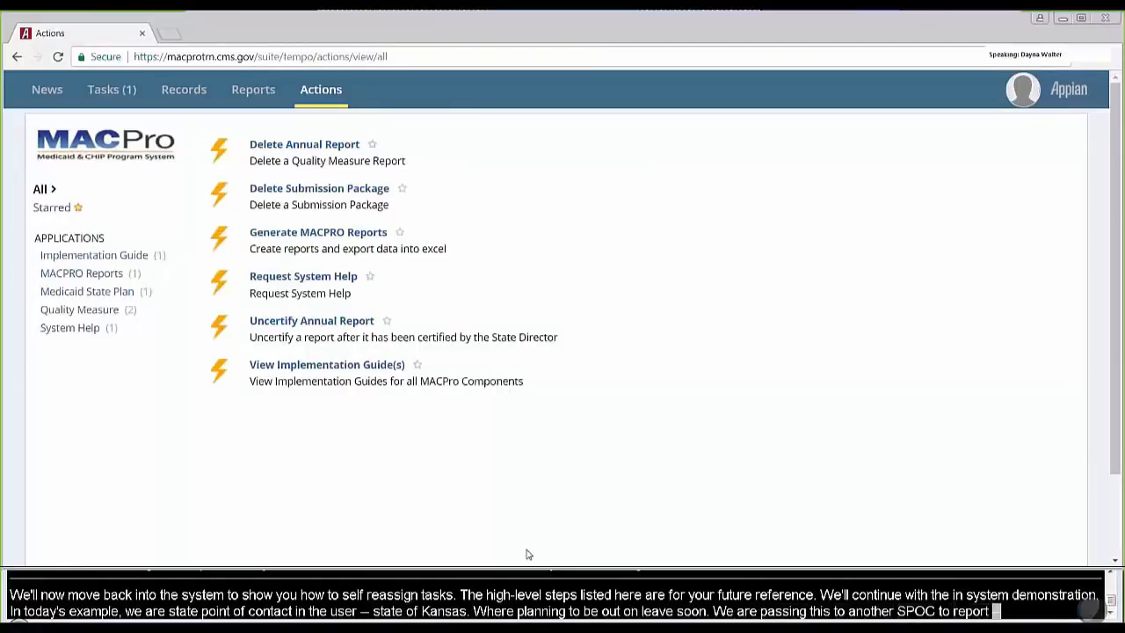
Open your own profile via Records > My User Profile and show its Related Actions
click(205, 99)
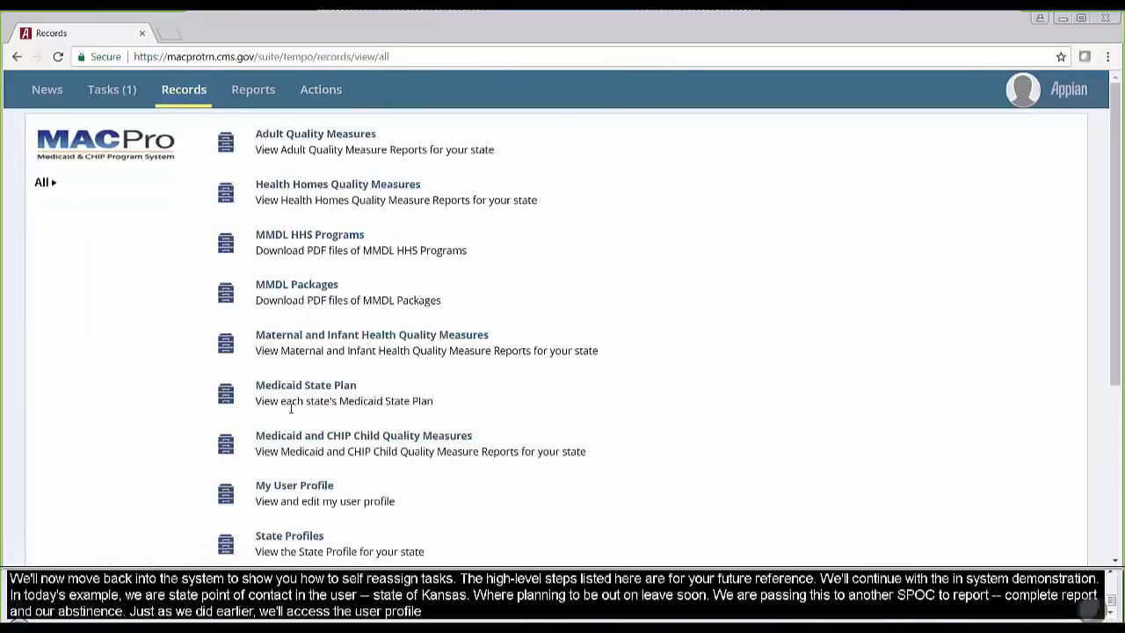
click(290, 490)
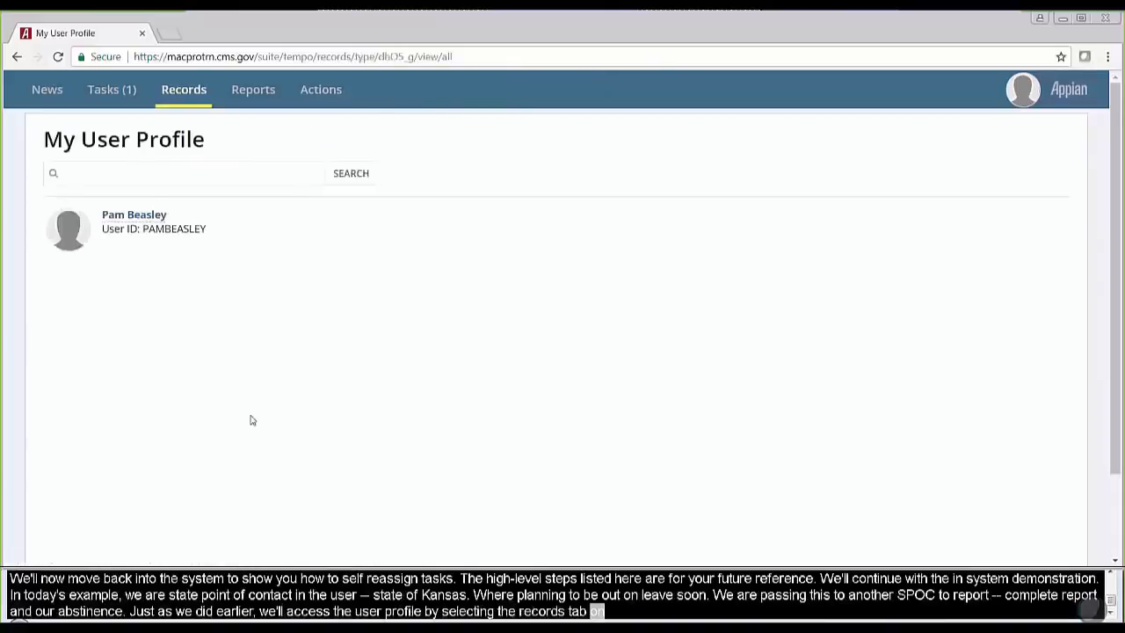
click(139, 216)
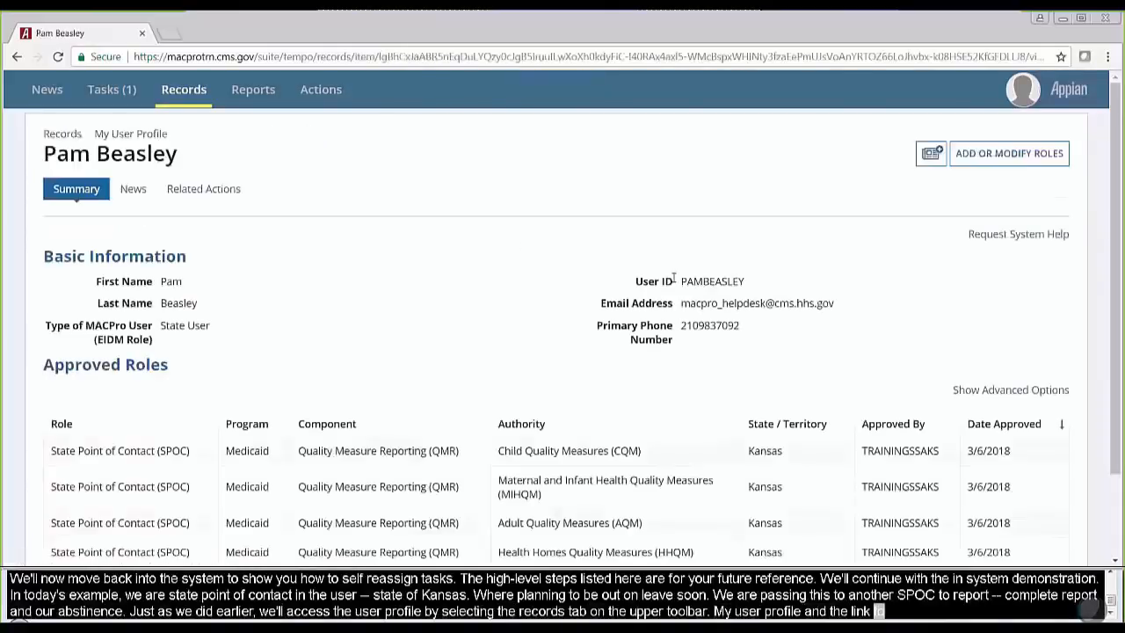
click(197, 197)
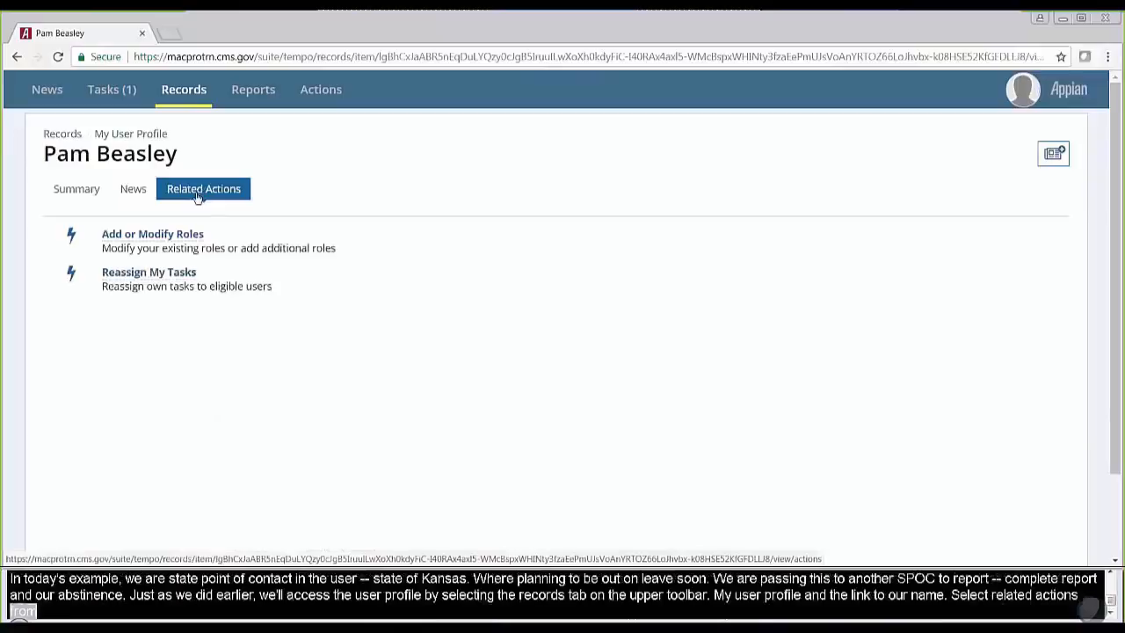
Start Reassign My Tasks to list the QMR In Review MIH Quality Measure task
click(174, 278)
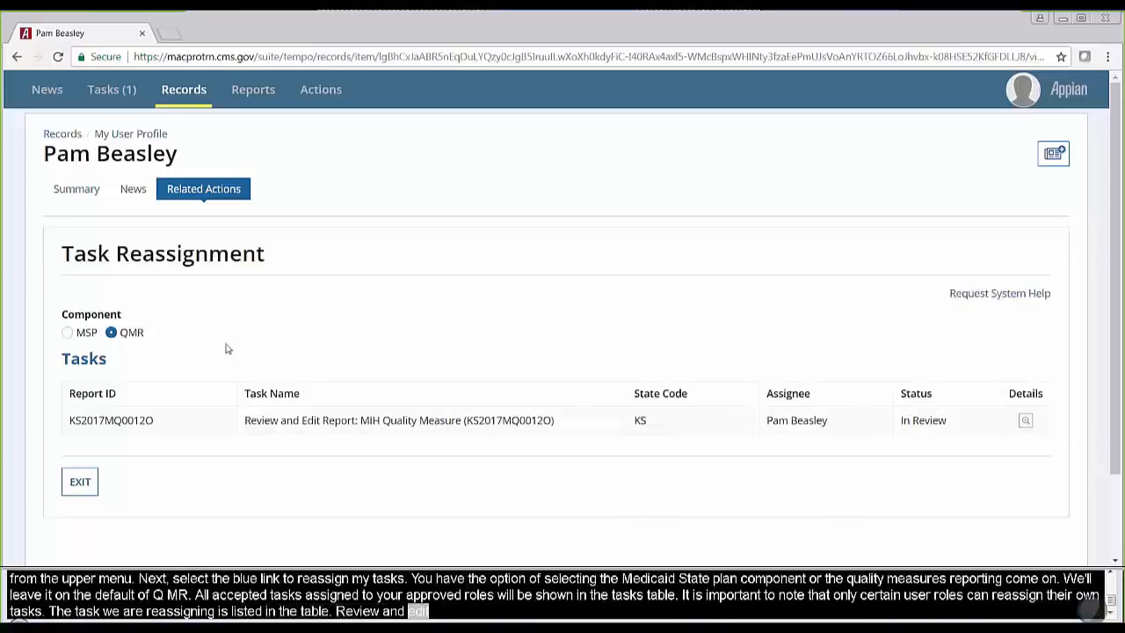
Show details of task KS2017MQ0012O and load its available assignees
click(1024, 422)
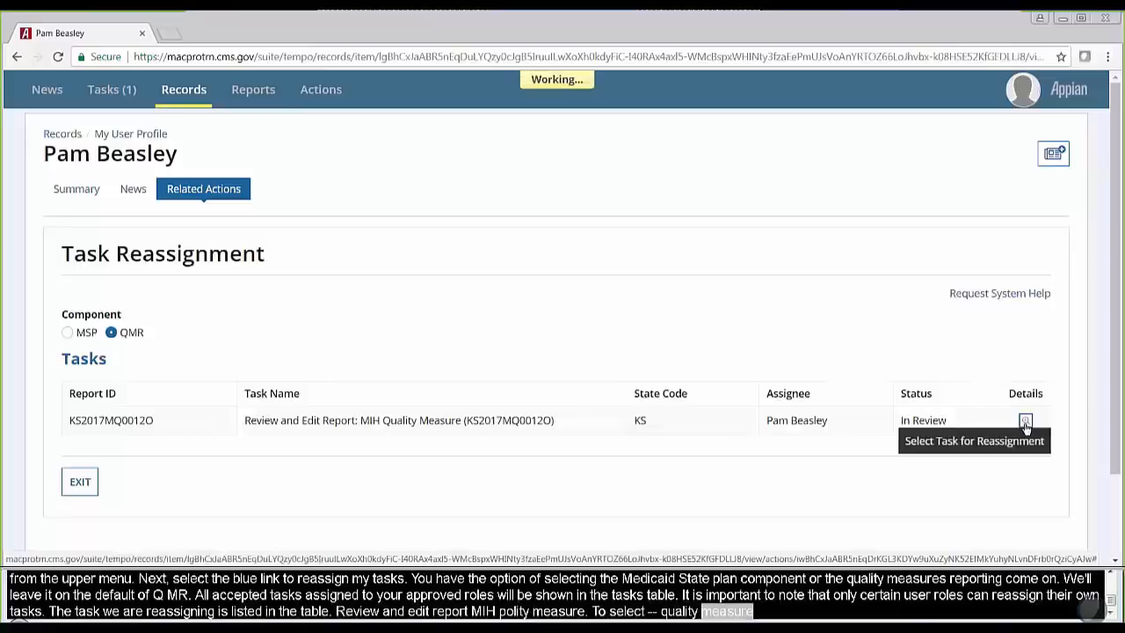
drag(1112, 336, 1120, 436)
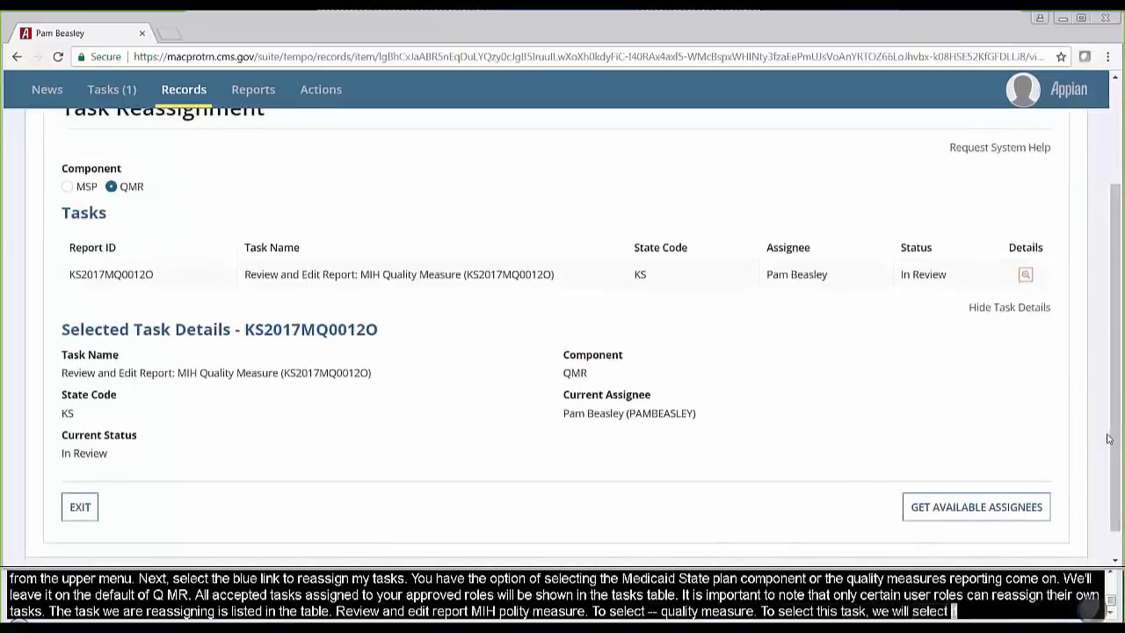
click(966, 522)
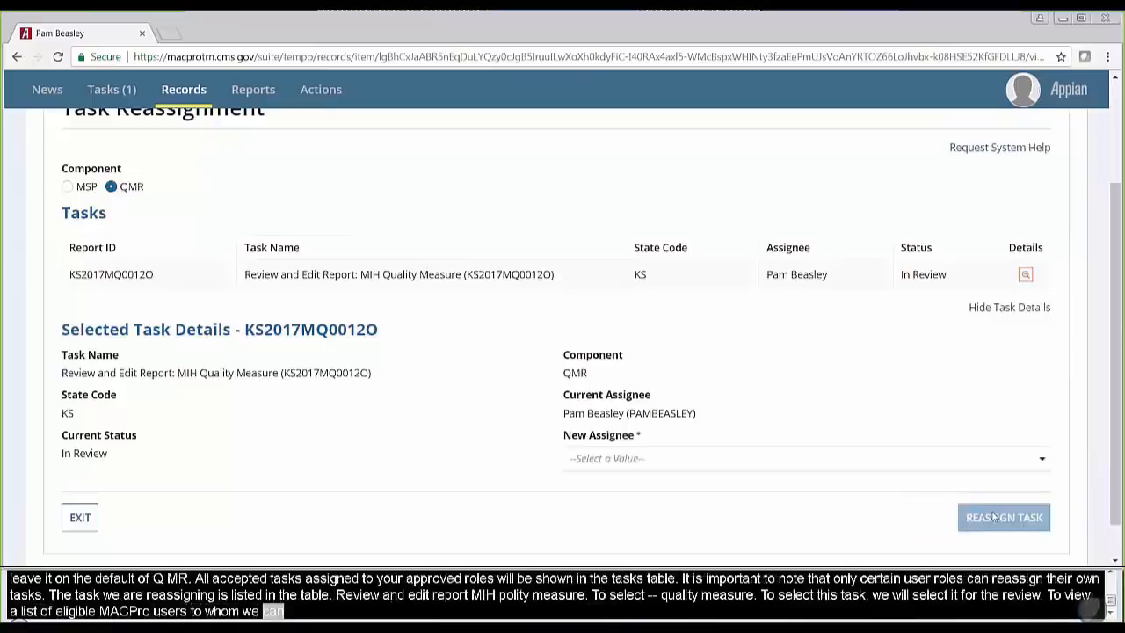
Set the Kansas training SPOC as new assignee for KS2017MQ0012O and request the reassignment
click(1041, 459)
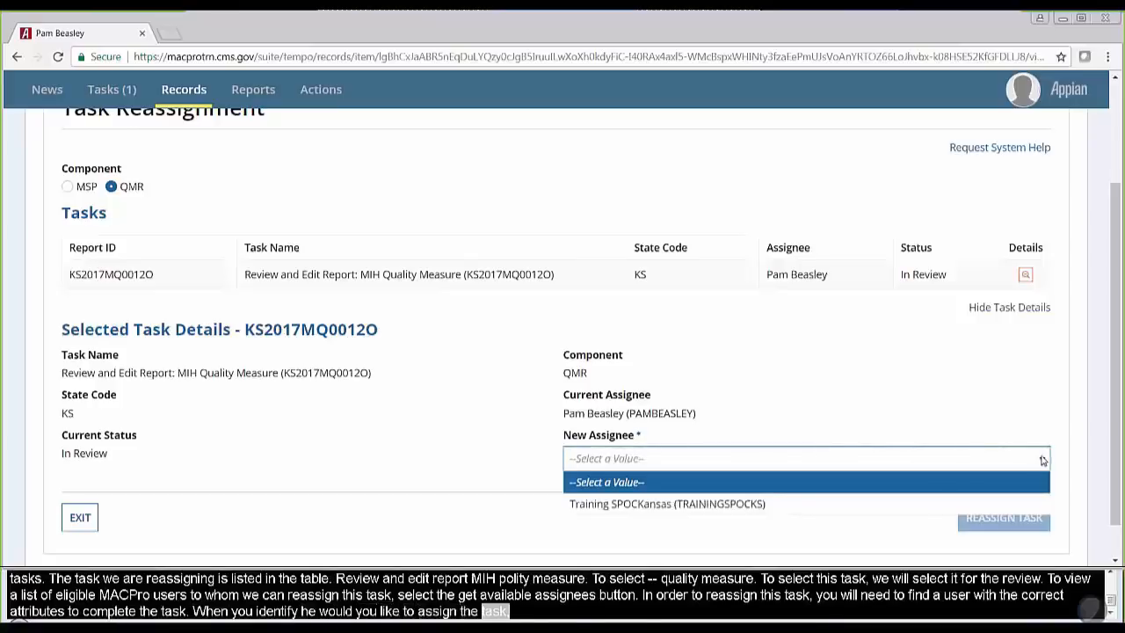
click(857, 508)
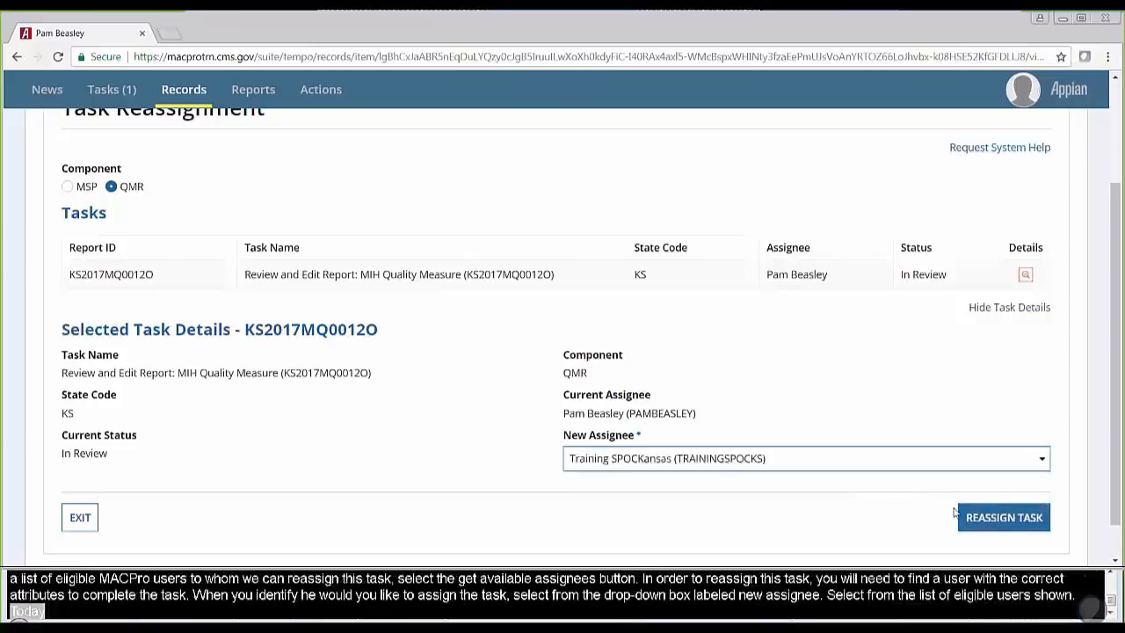
click(998, 524)
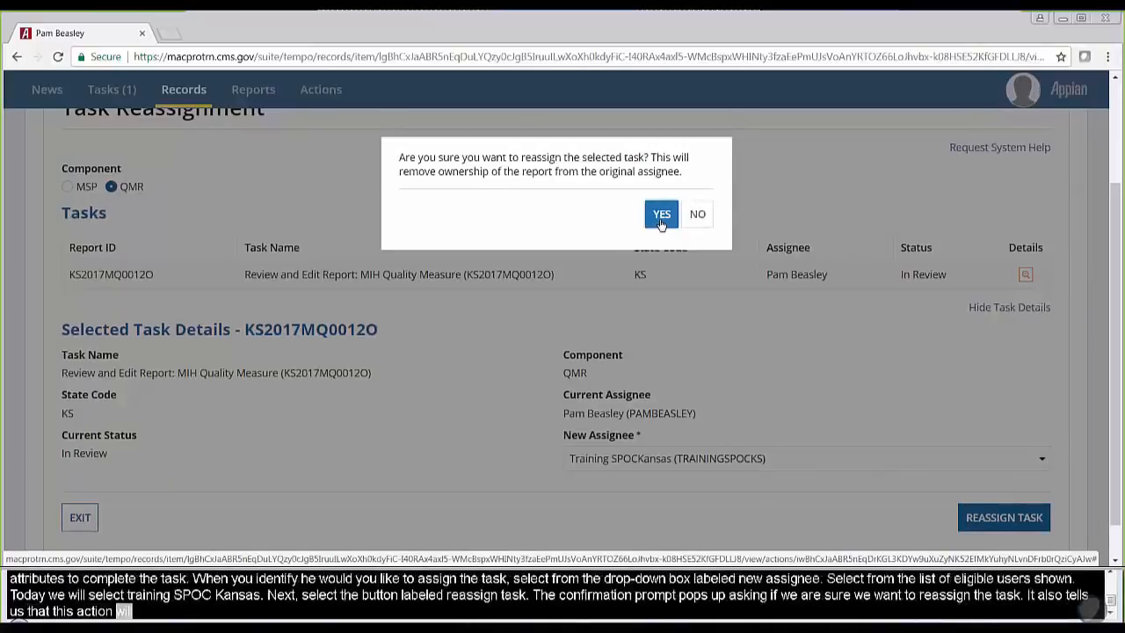
Confirm the reassignment and return to the now-empty Task Reassignment list
click(661, 215)
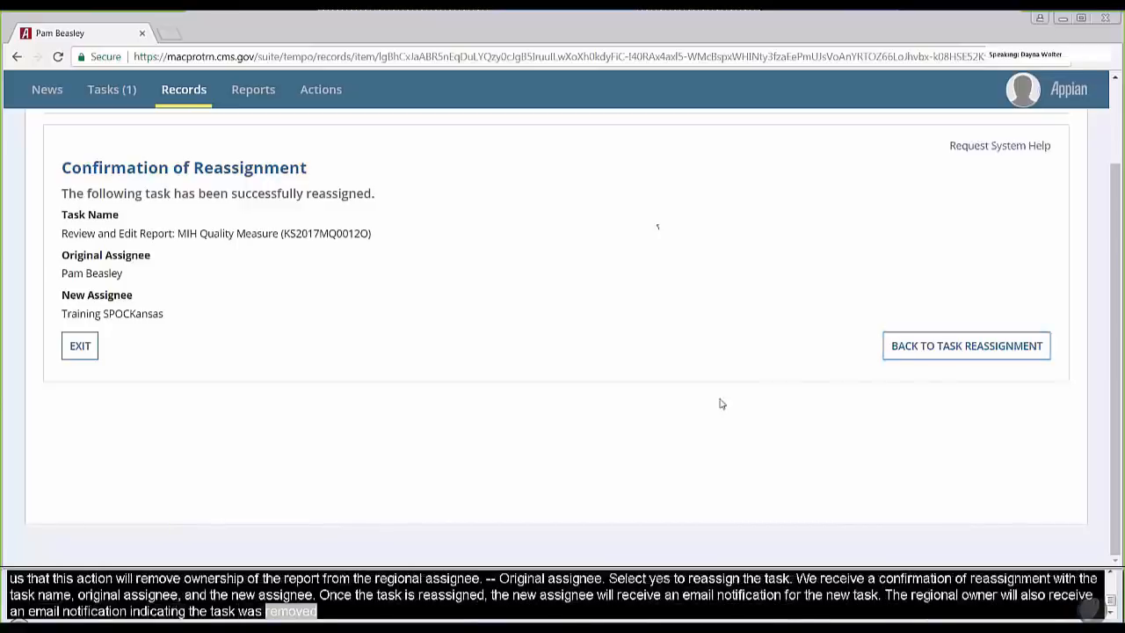
click(896, 356)
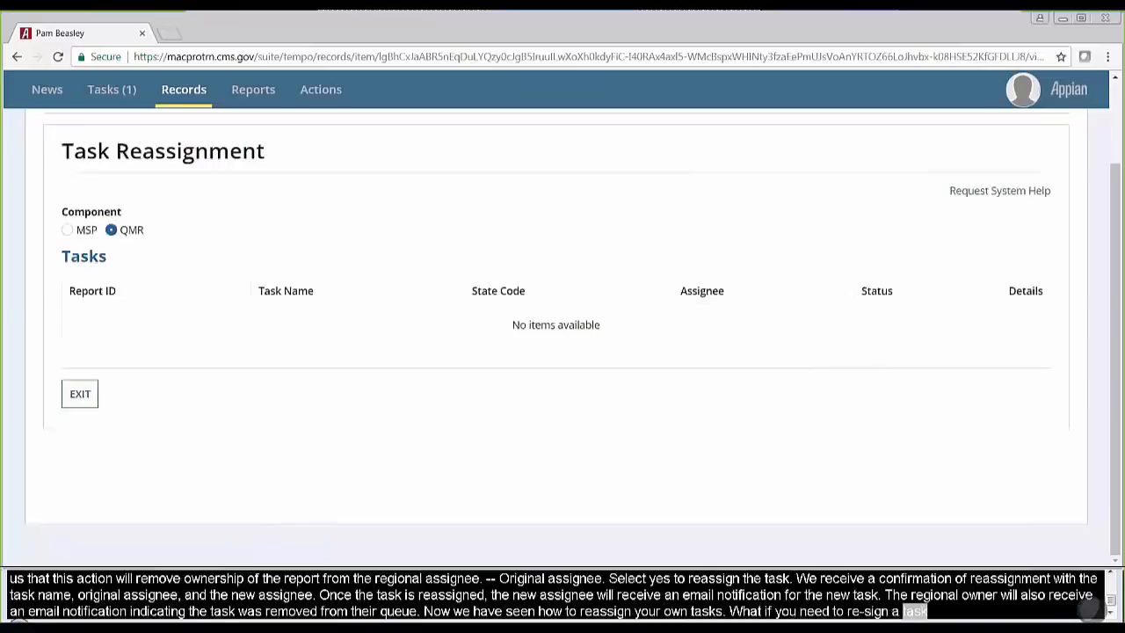
Return to the training slides and advance to slide 40, 'Task Reassignment on Behalf of Others'
key(alt+Tab)
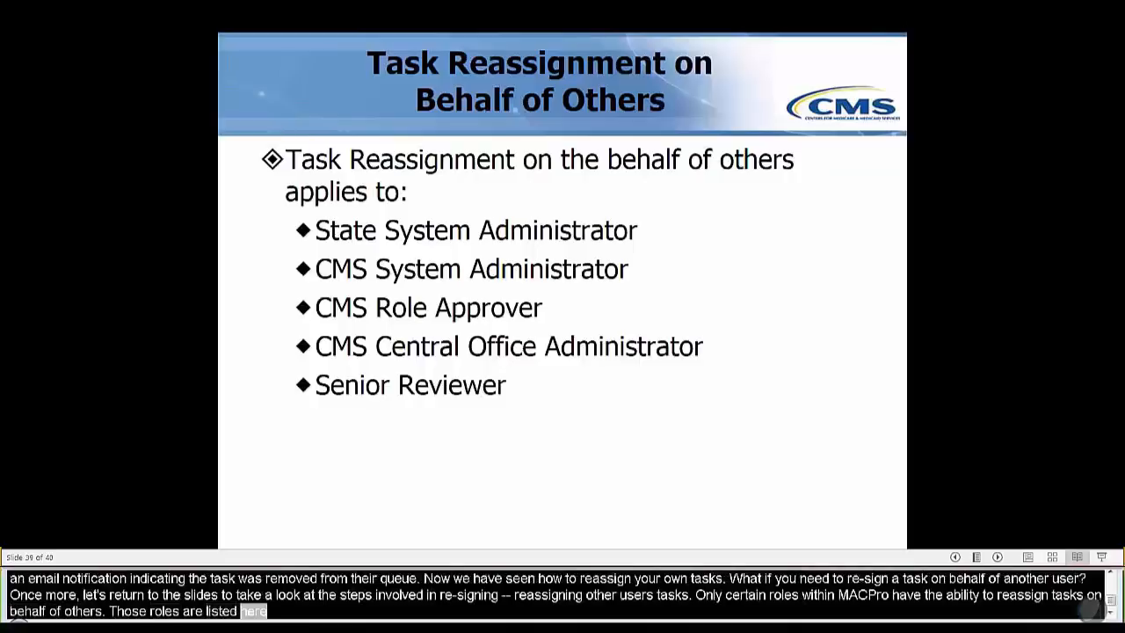
key(Right)
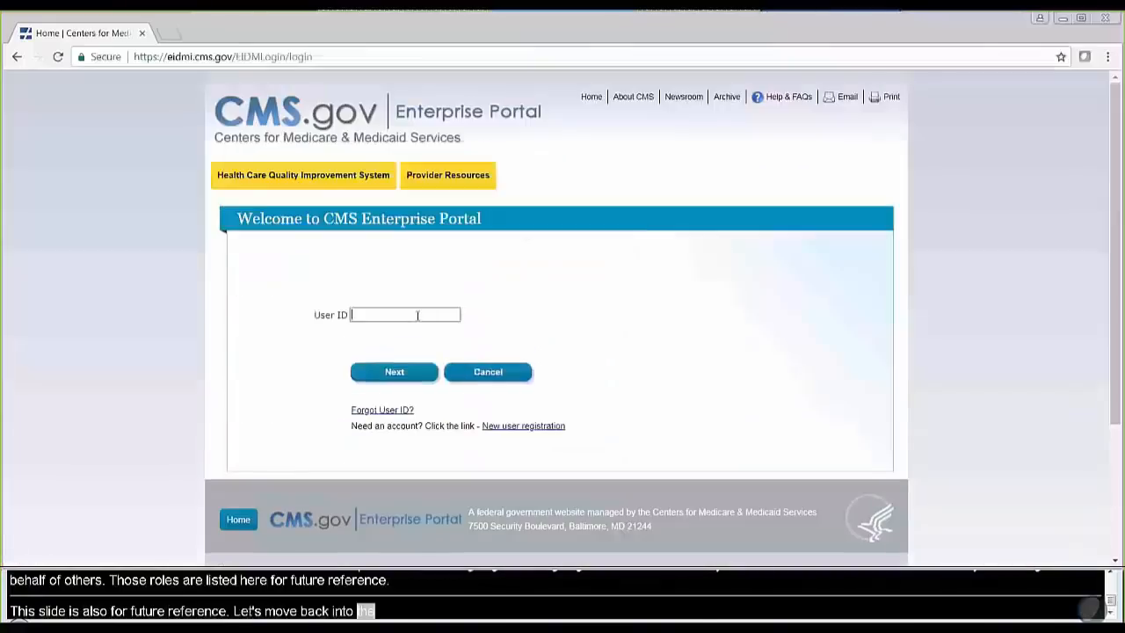
Log into the CMS Enterprise Portal with another user's ID and password
click(418, 312)
text(charlesminor)
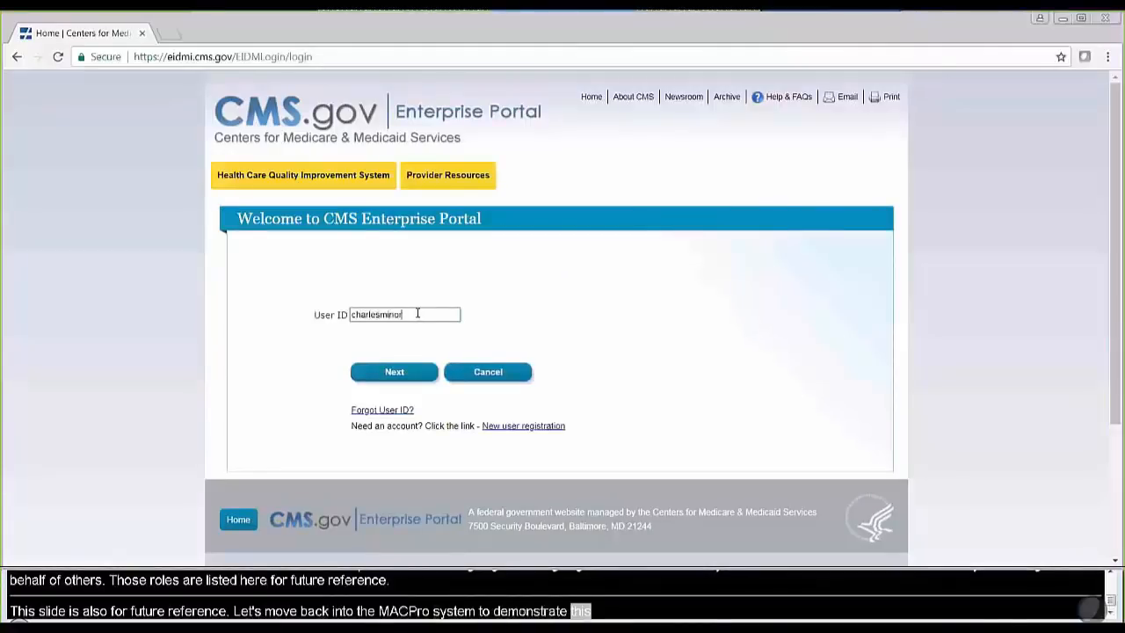
key(Return)
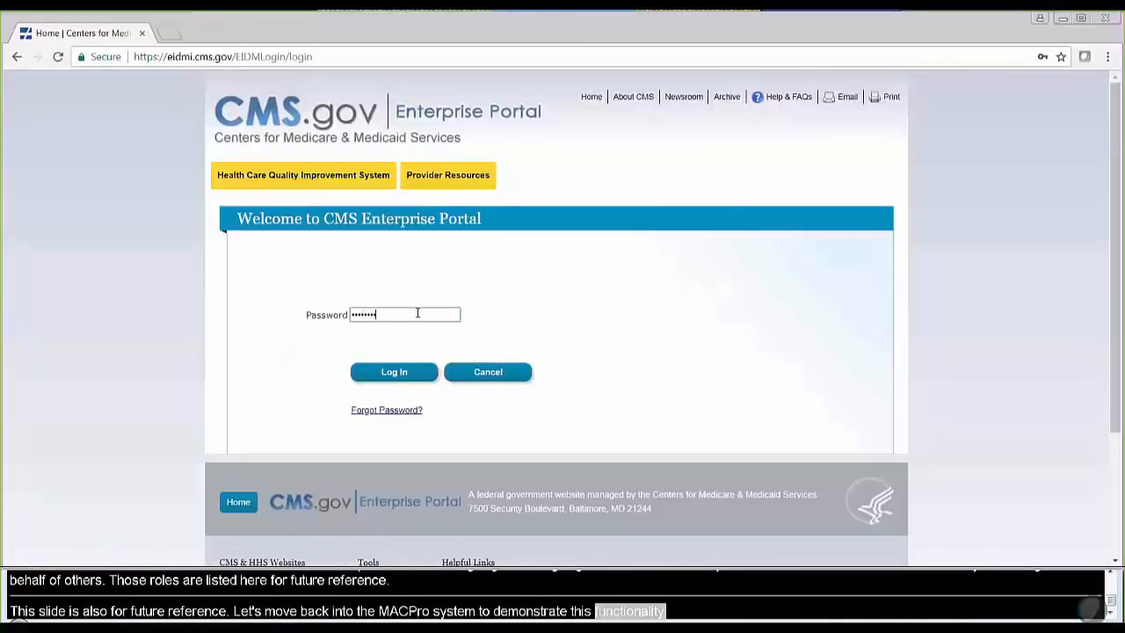
key(Return)
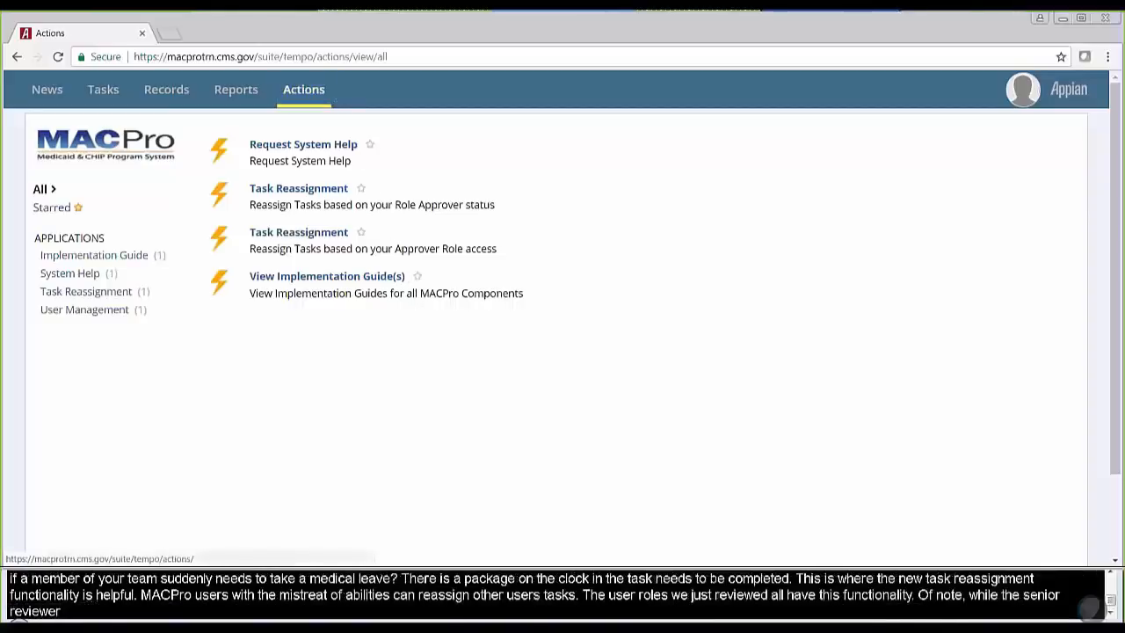
Open Task Reassignment by Role Approver status and filter the tasks to State KS
click(314, 194)
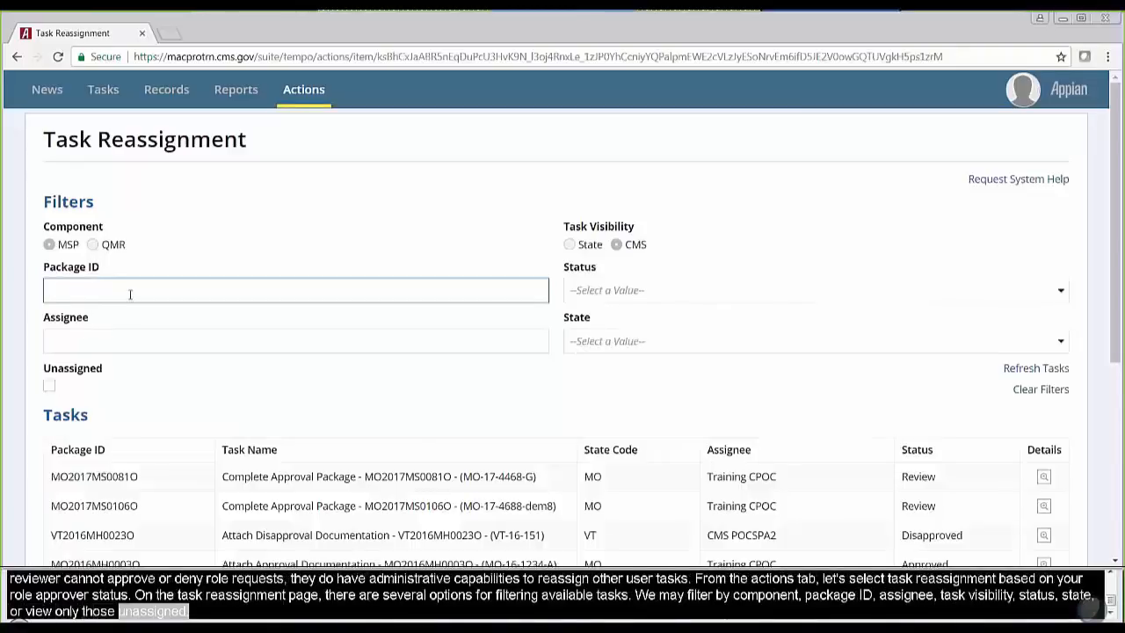
click(618, 299)
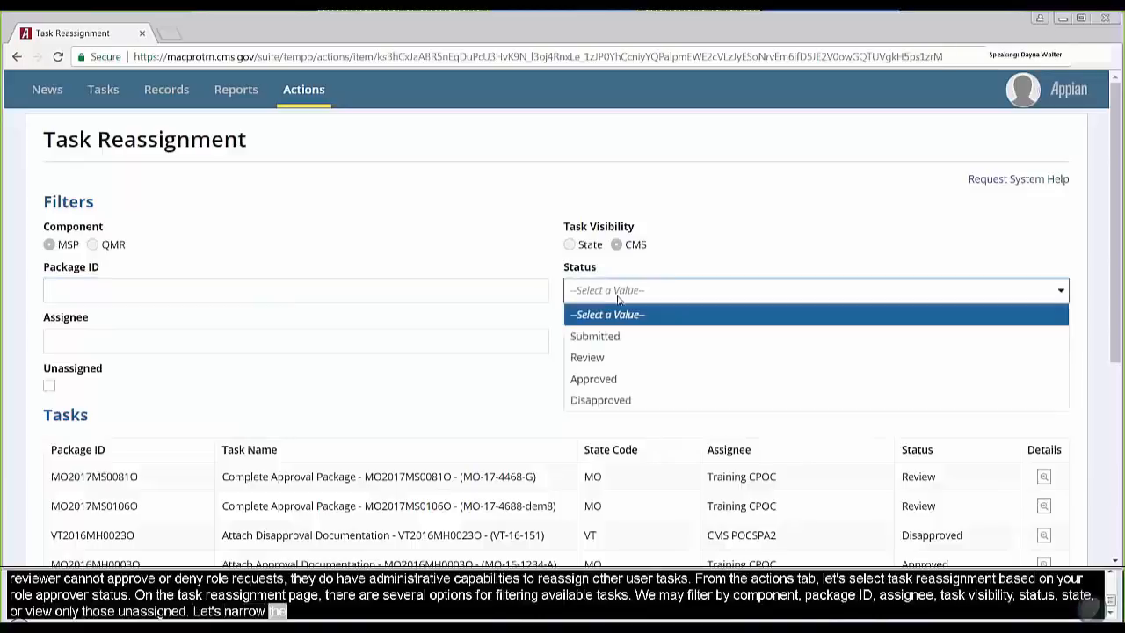
click(382, 244)
click(622, 340)
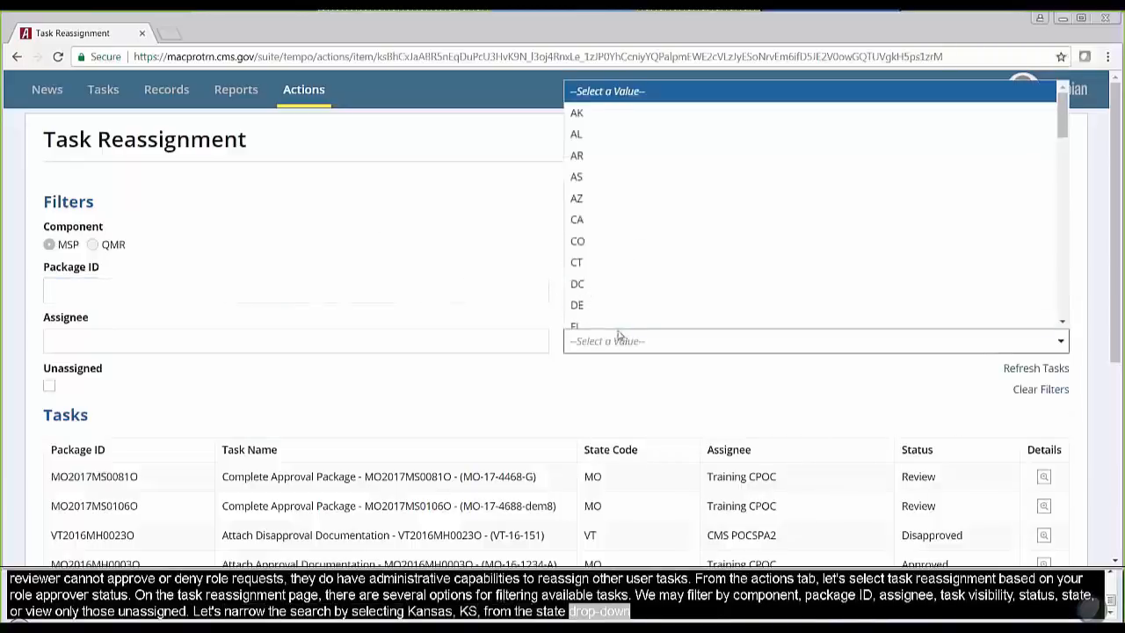
text(ks)
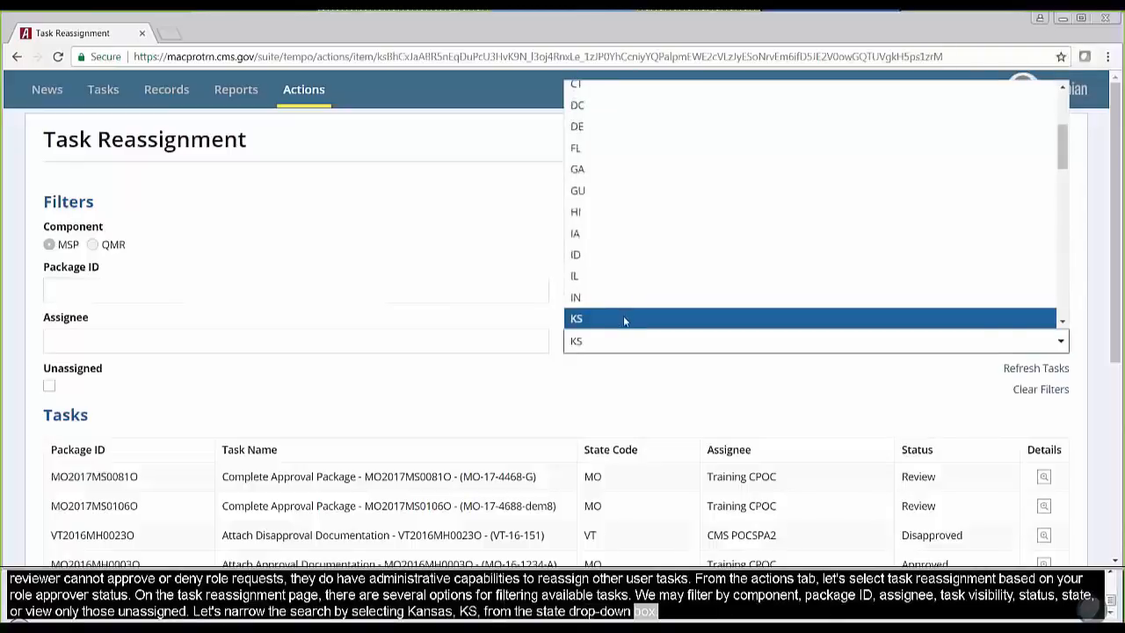
click(623, 319)
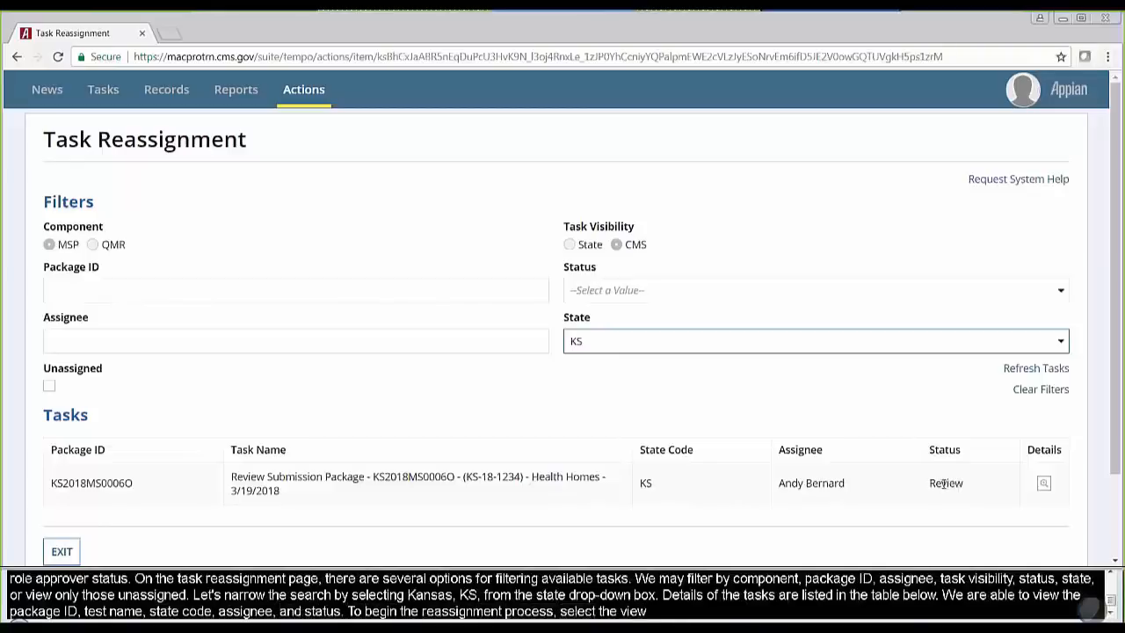
Open details of task KS2018MS0006O and load its available assignees
click(1043, 486)
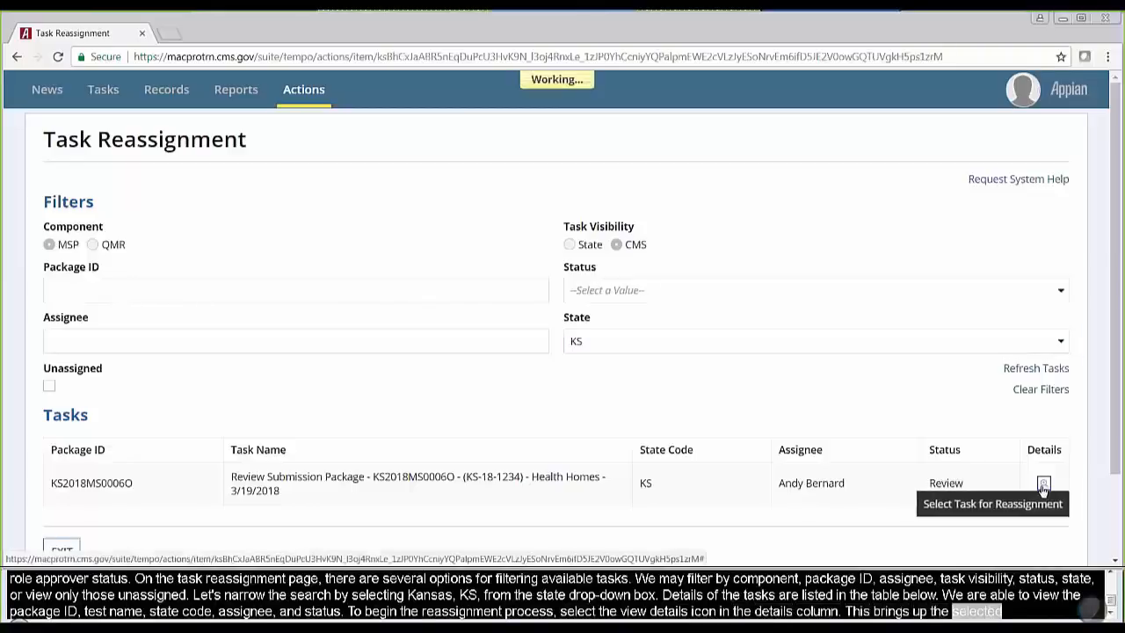
scroll(1035, 414, down, 3)
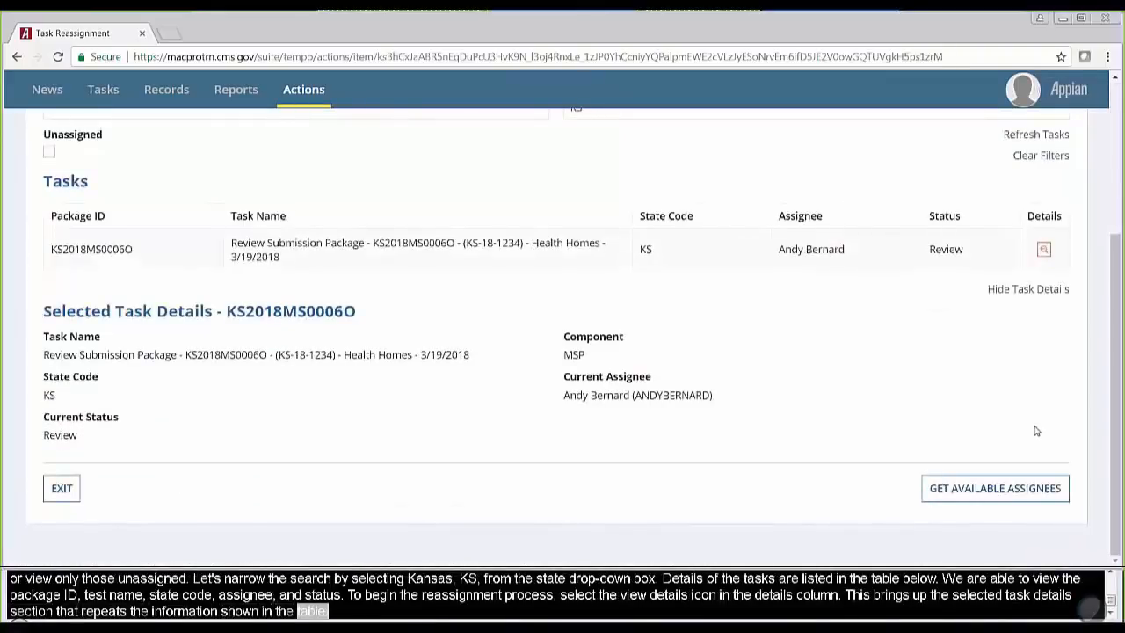
click(1007, 504)
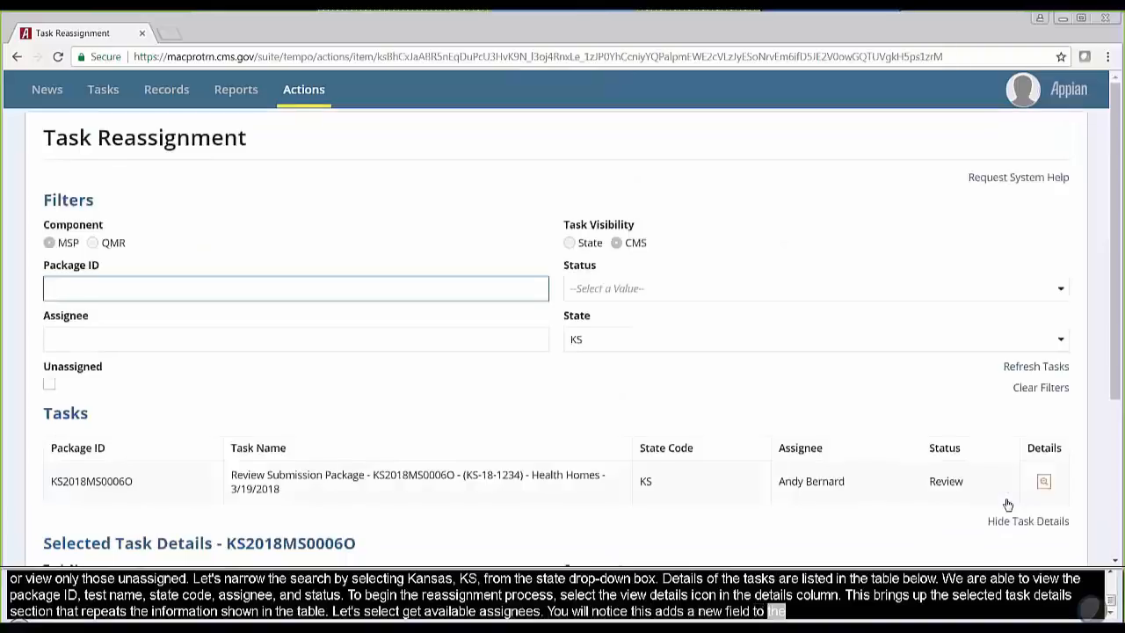
scroll(1018, 437, down, 3)
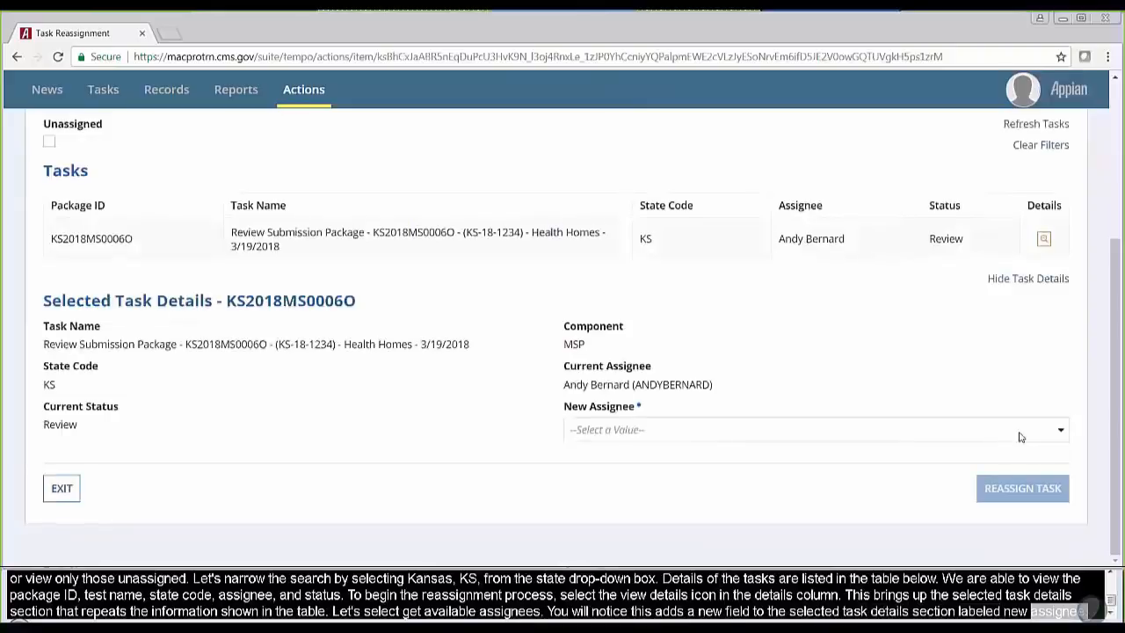
Pick the first eligible user as New Assignee for KS2018MS0006O and request reassignment
click(1019, 430)
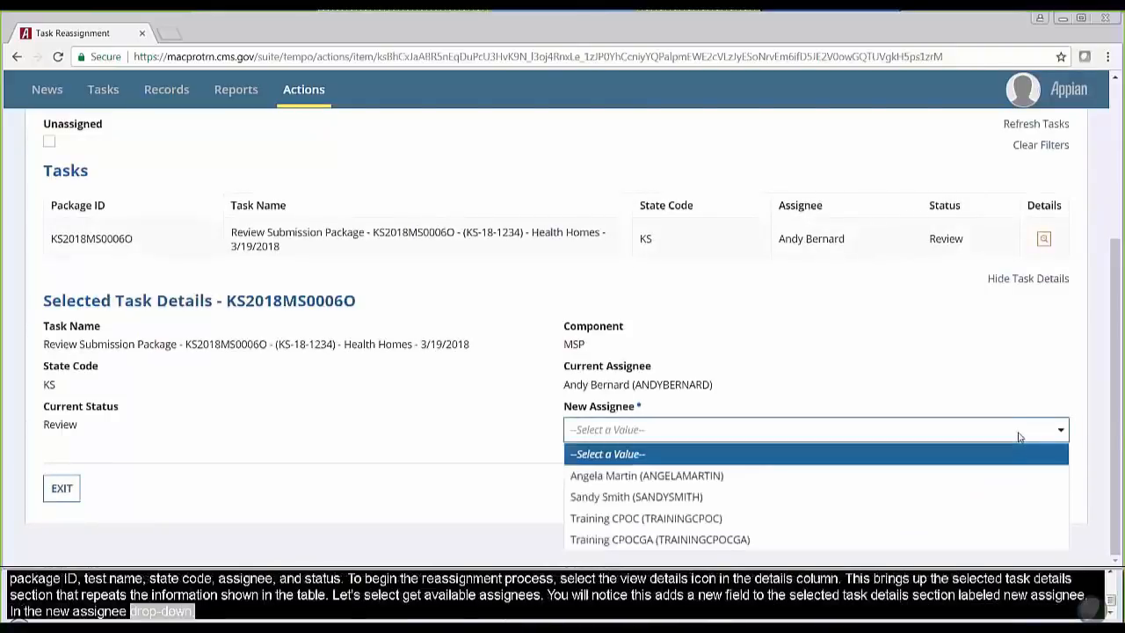
click(967, 477)
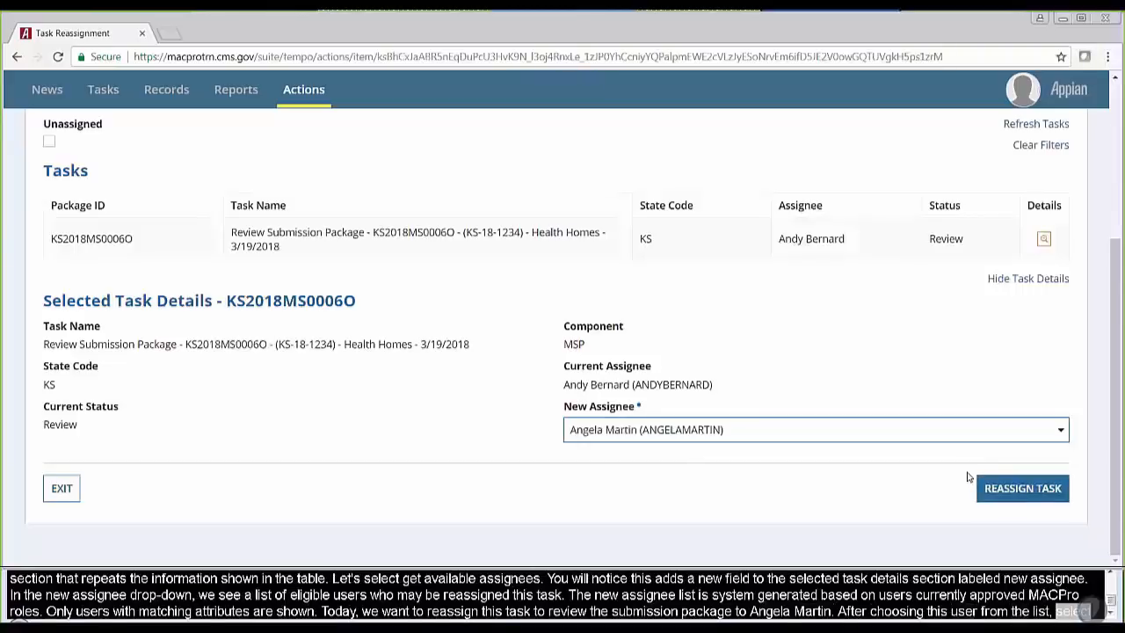
click(1035, 498)
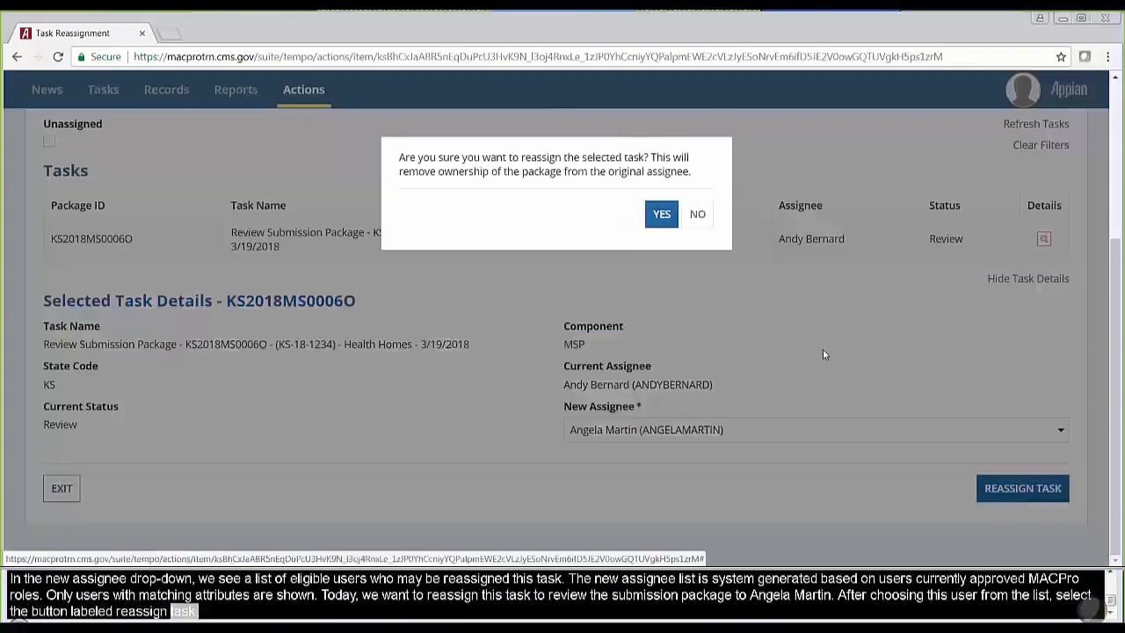
Confirm reassigning task KS2018MS0006O and go back to the Task Reassignment list
click(660, 214)
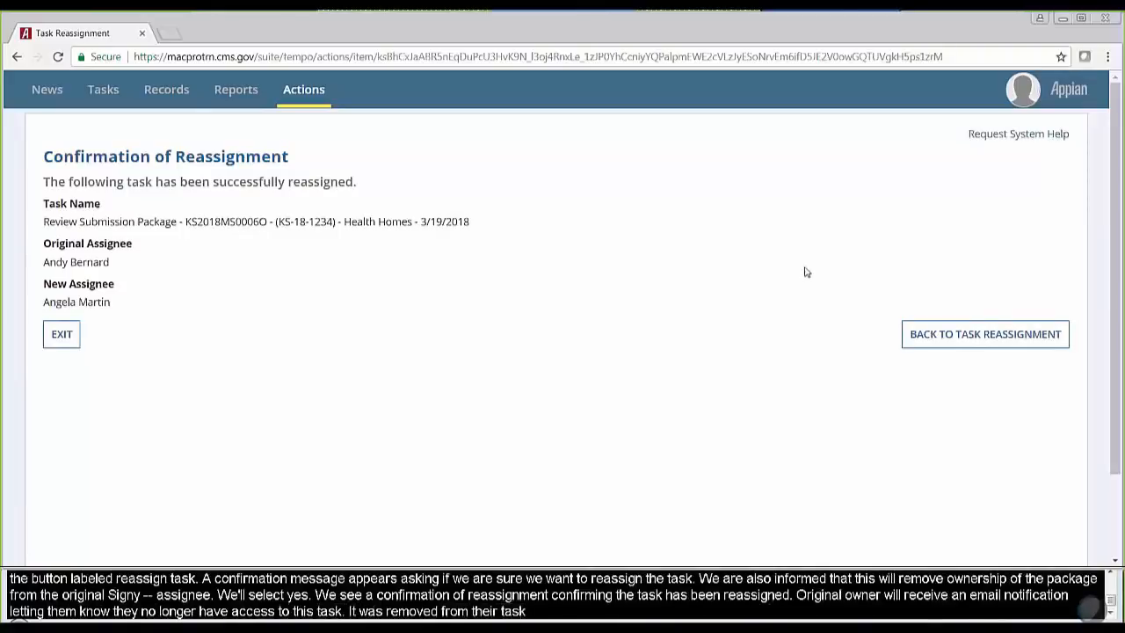
click(963, 346)
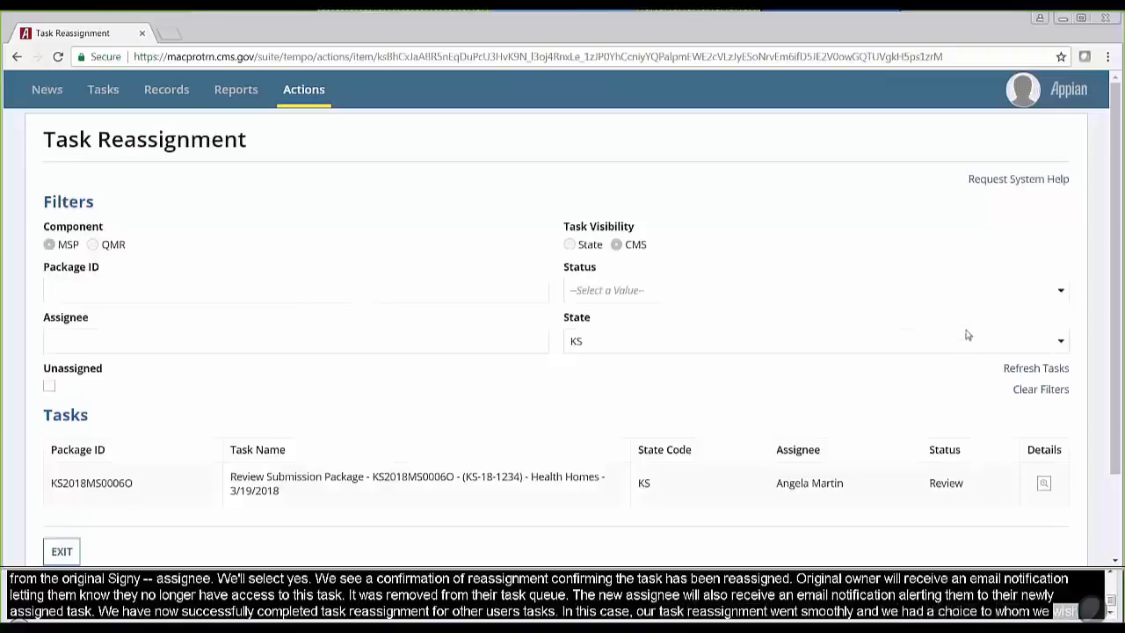
Sign out of MACPro from the avatar menu, accept the leave-page warning, and return to Appian login
click(1033, 99)
click(993, 175)
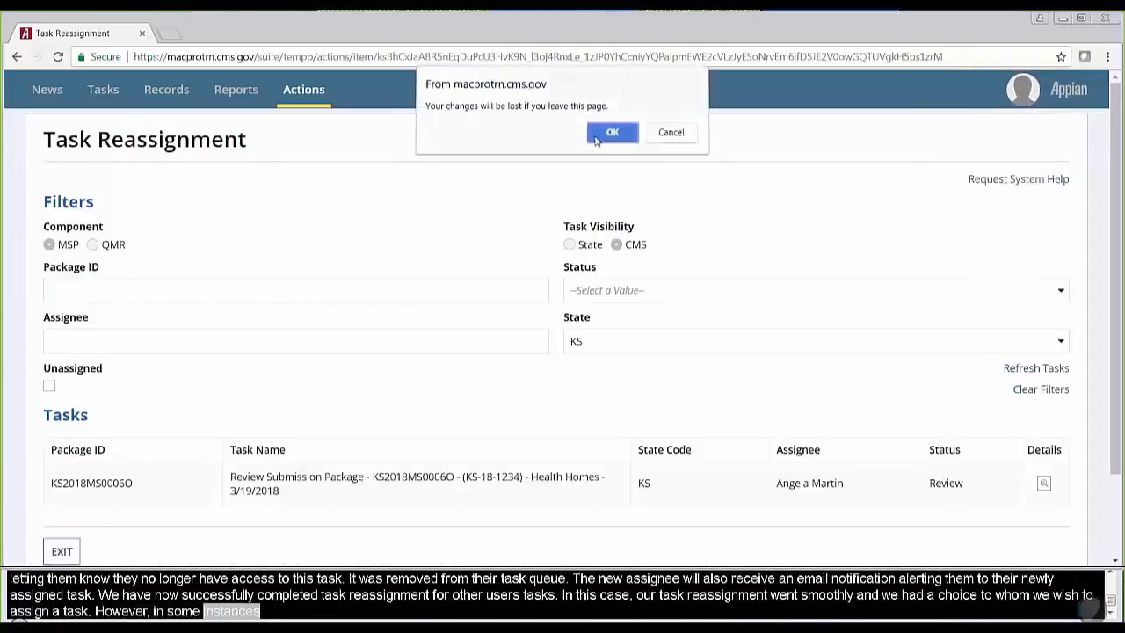
click(597, 138)
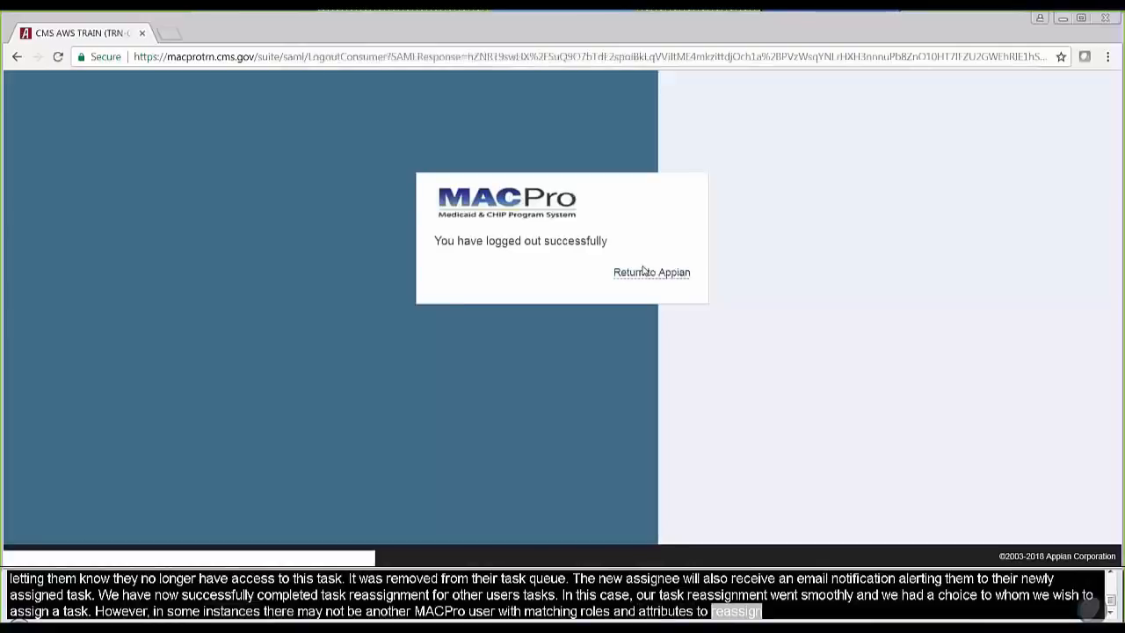
click(646, 275)
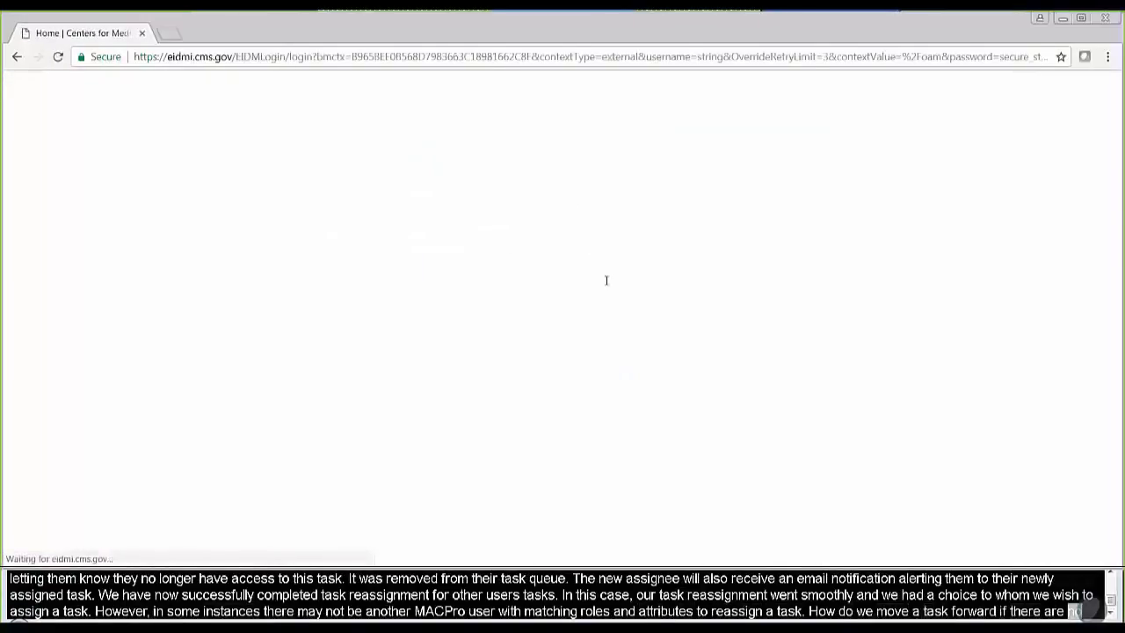
Accept the CMS usage terms and log in with the state system administrator's user ID and password
scroll(603, 283, down, 5)
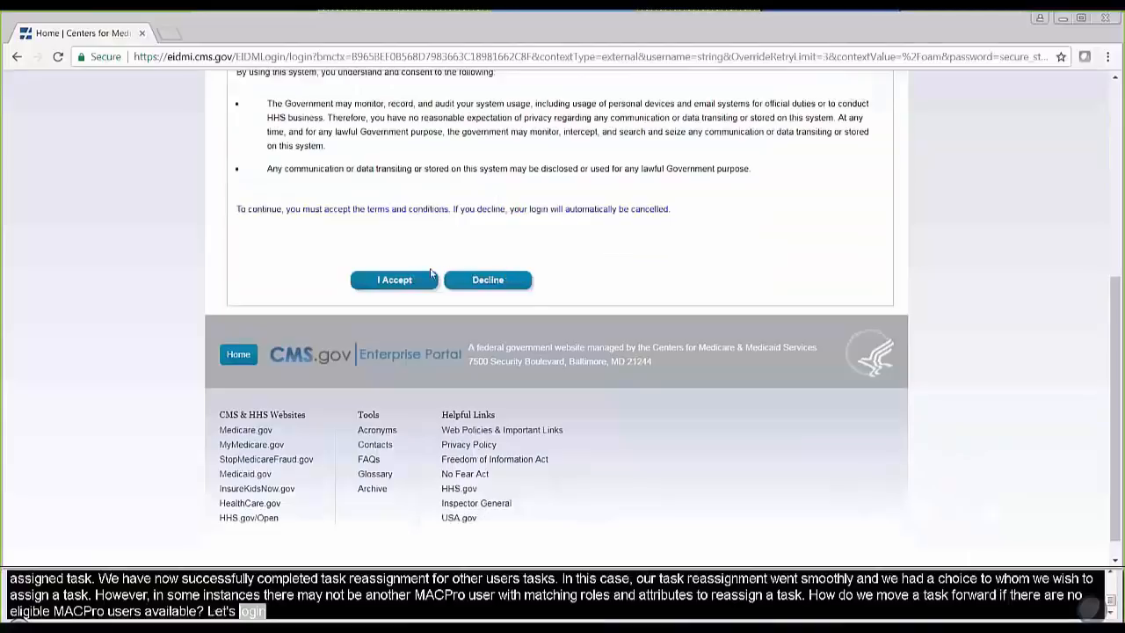
click(382, 282)
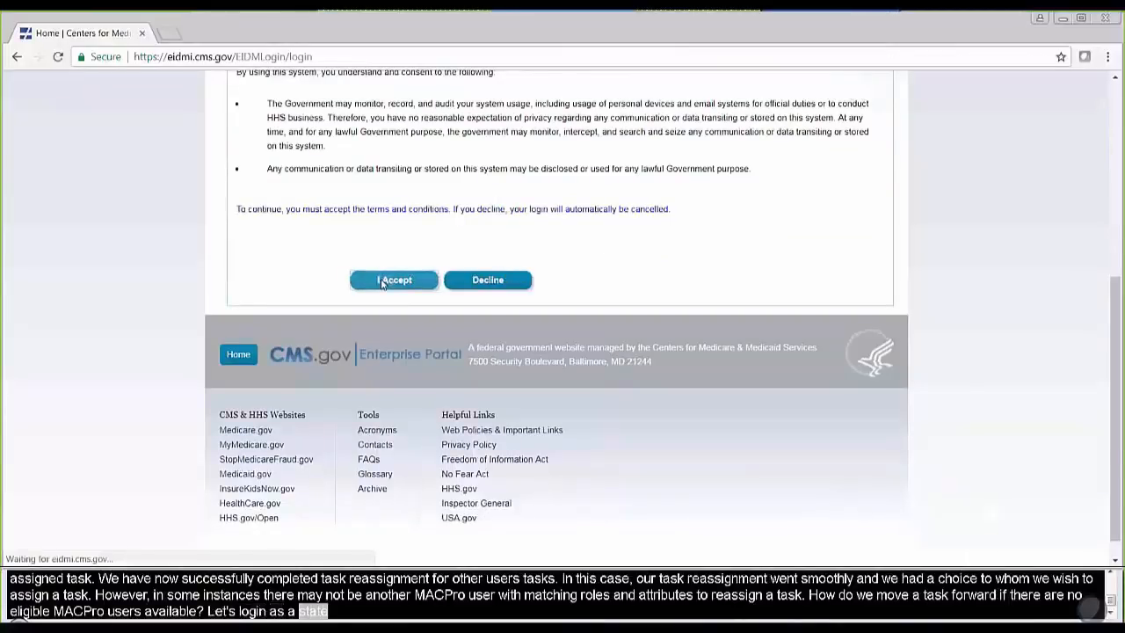
text(JimHalpert)
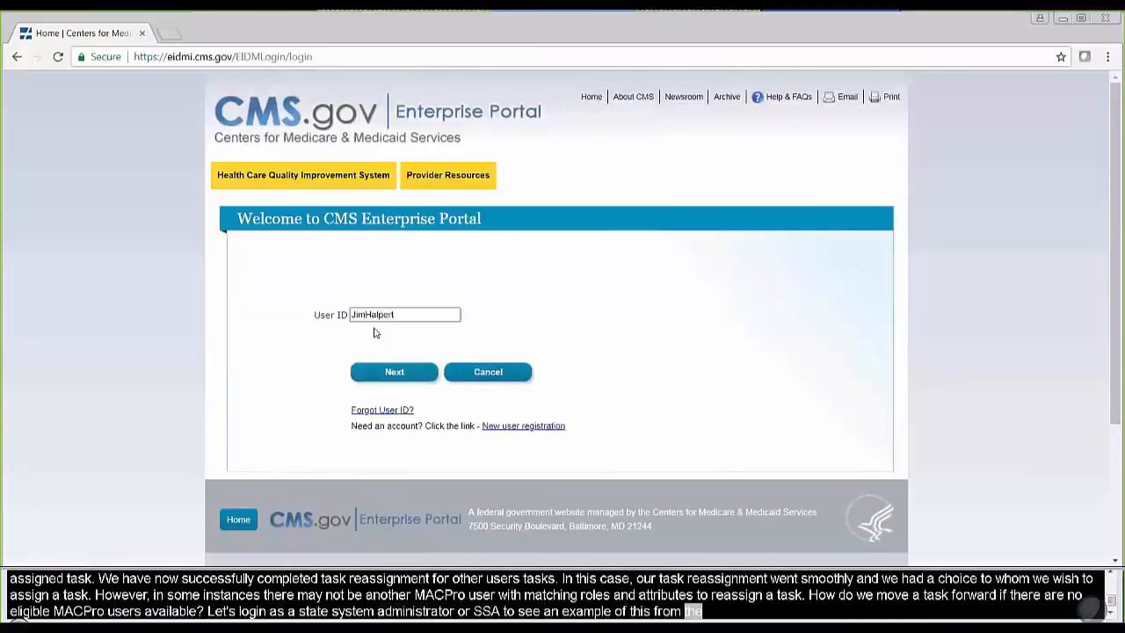
key(Return)
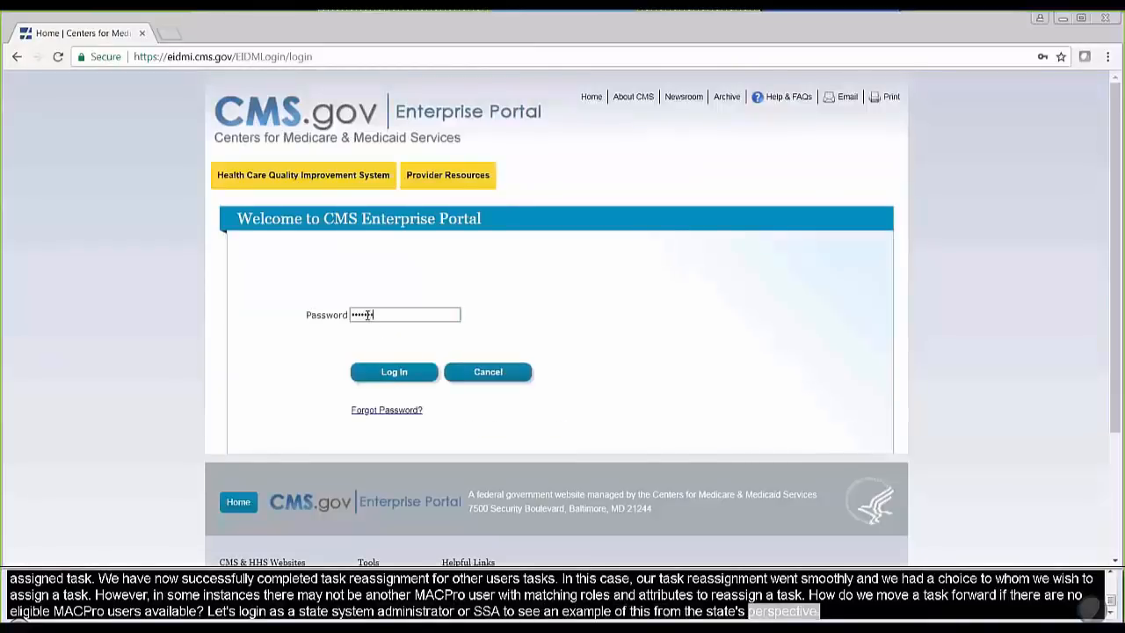
text(••)
key(Return)
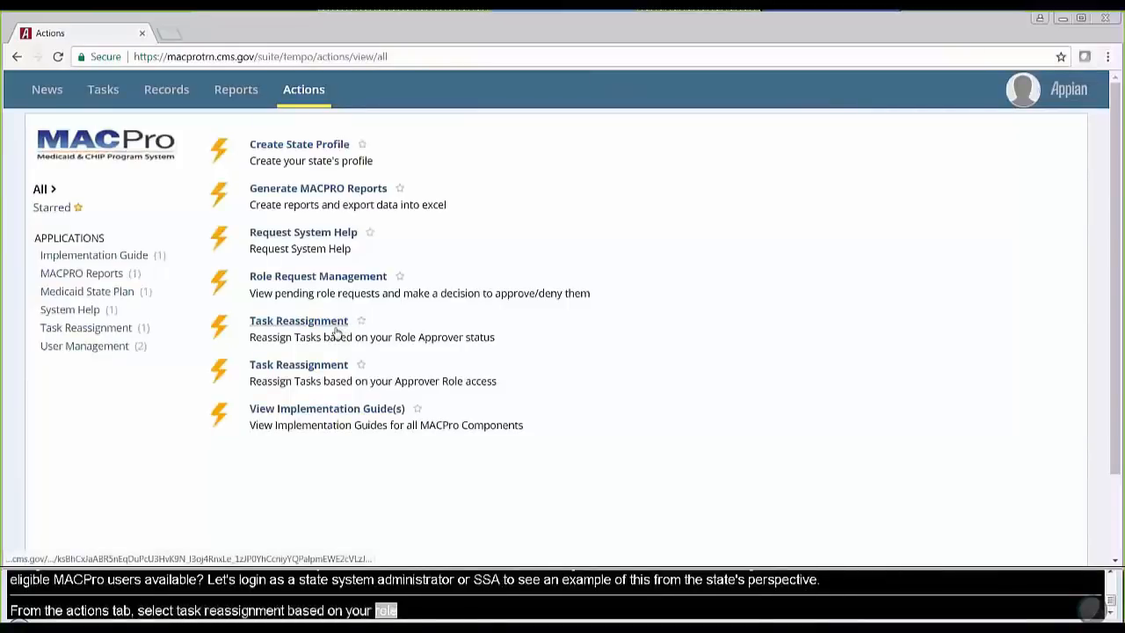
Open the Task Reassignment action based on Role Approver status
click(331, 331)
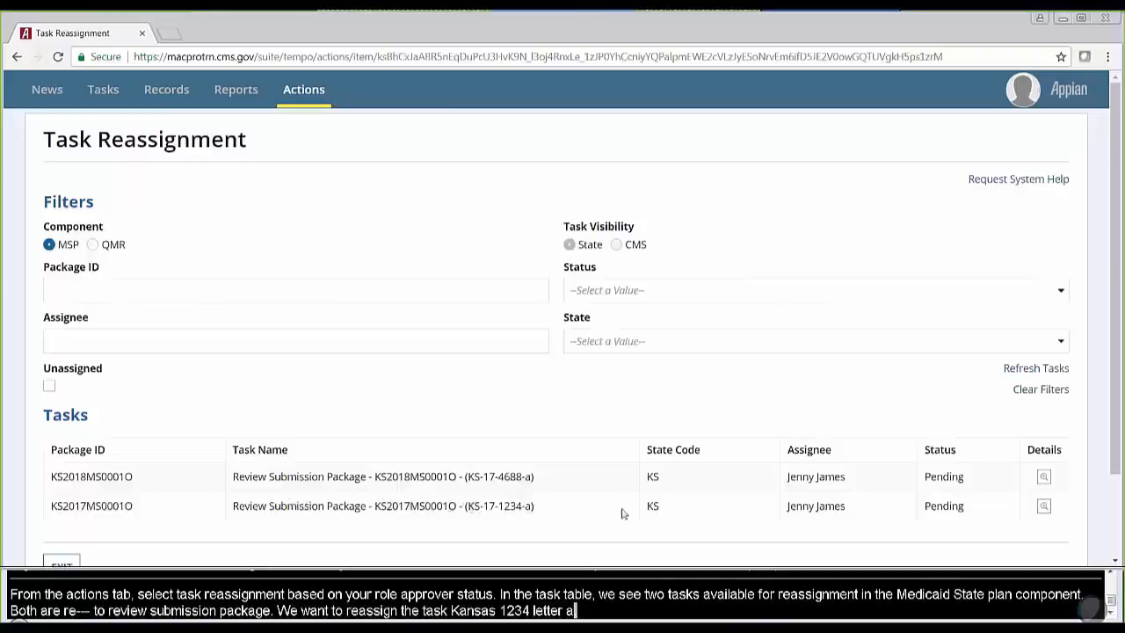
Show KS2017MS0001O's details and look up eligible assignees, finding no other users available
click(1044, 507)
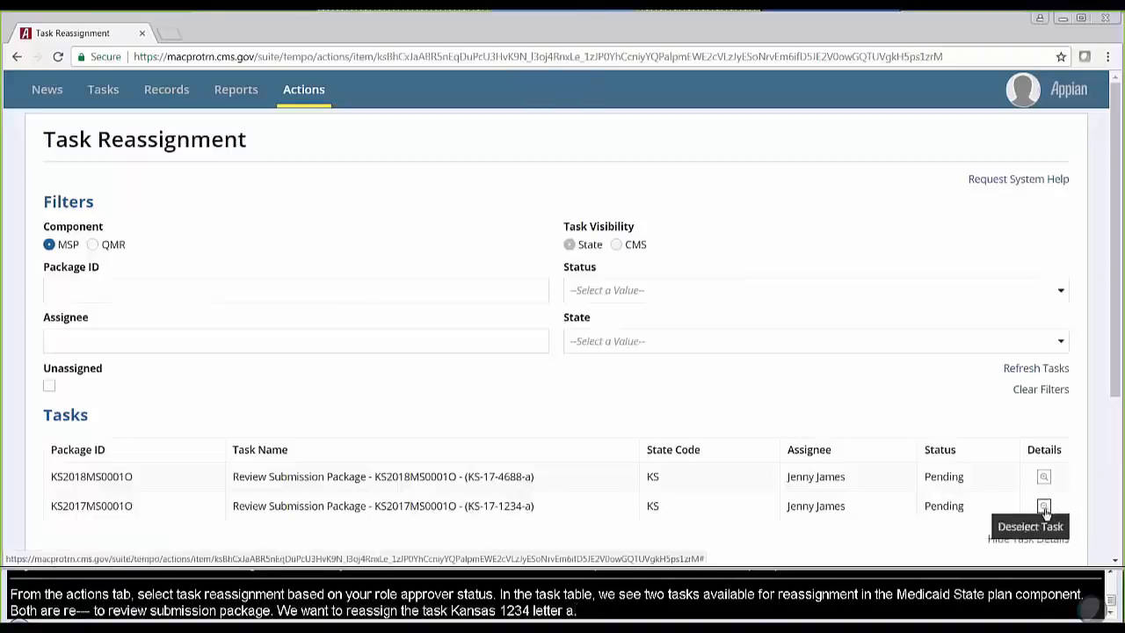
scroll(1045, 512, down, 3)
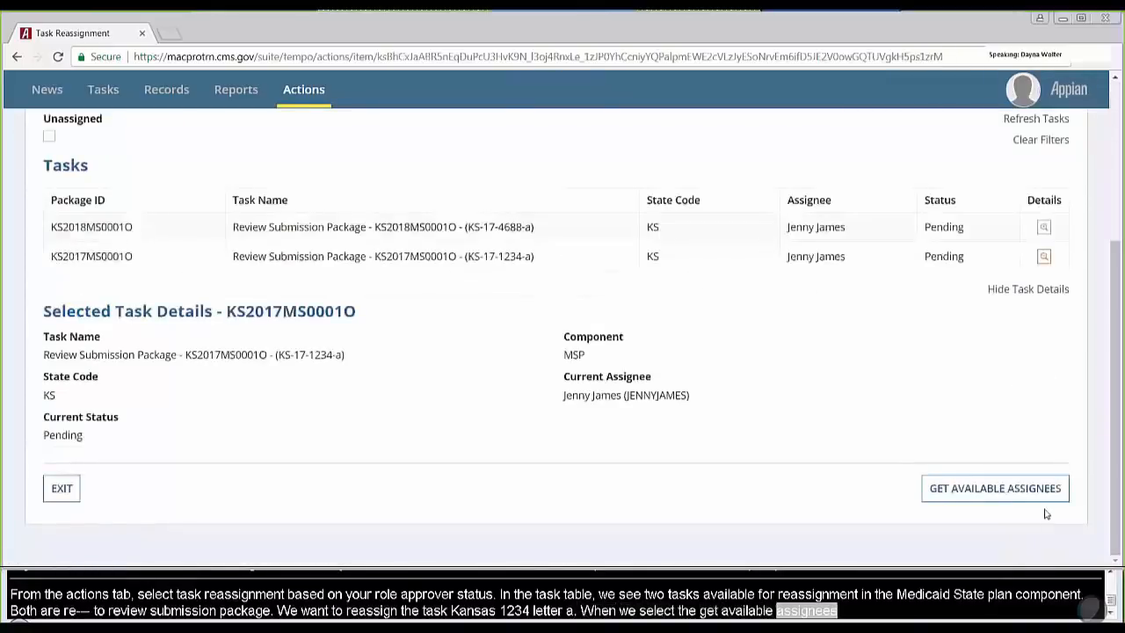
click(1028, 500)
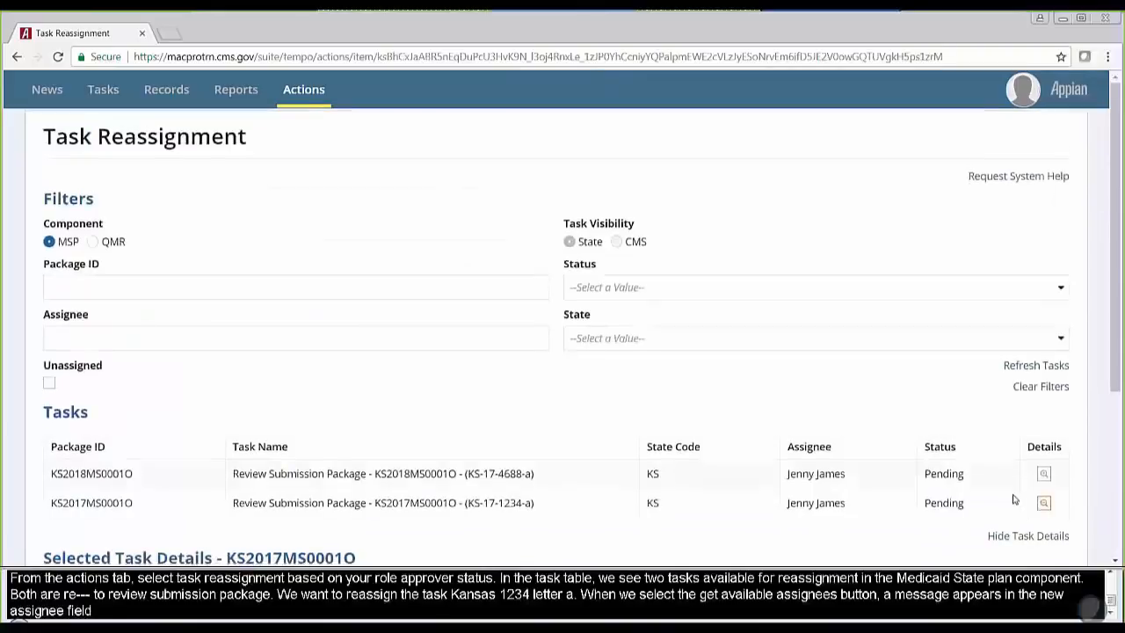
scroll(993, 496, down, 3)
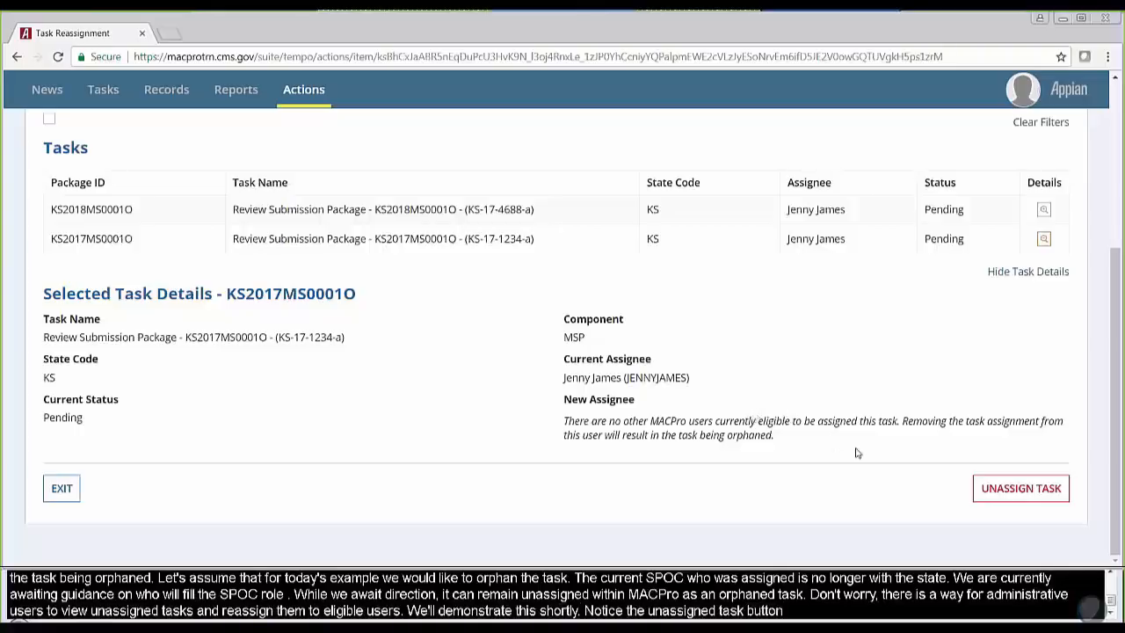
Unassign task KS2017MS0001O and confirm moving it to the orphan bucket
click(1002, 497)
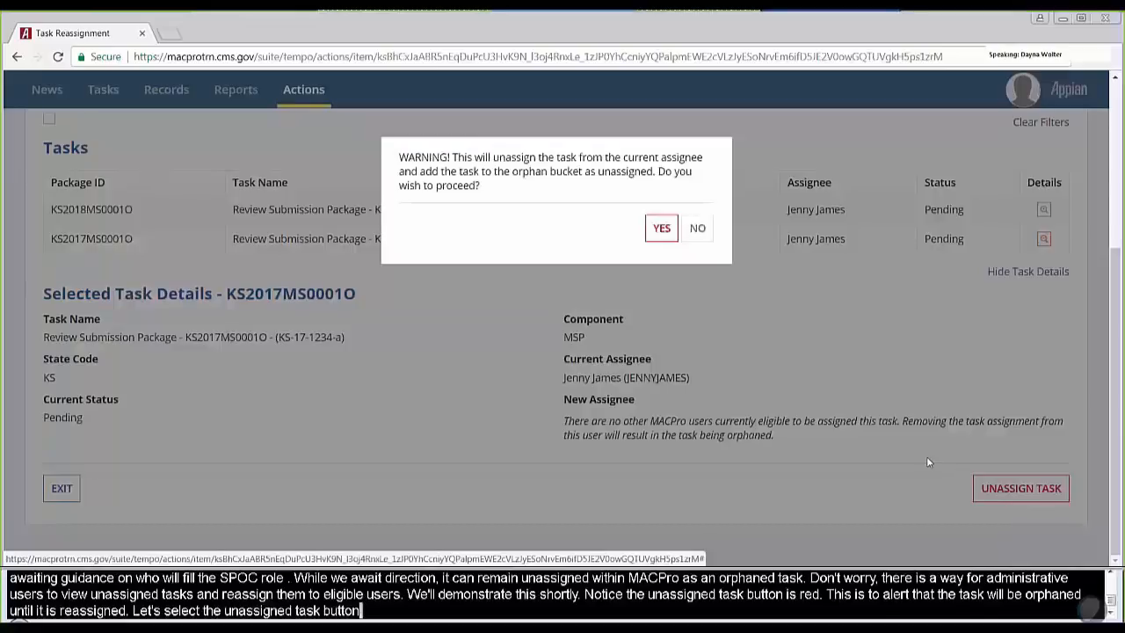
click(661, 228)
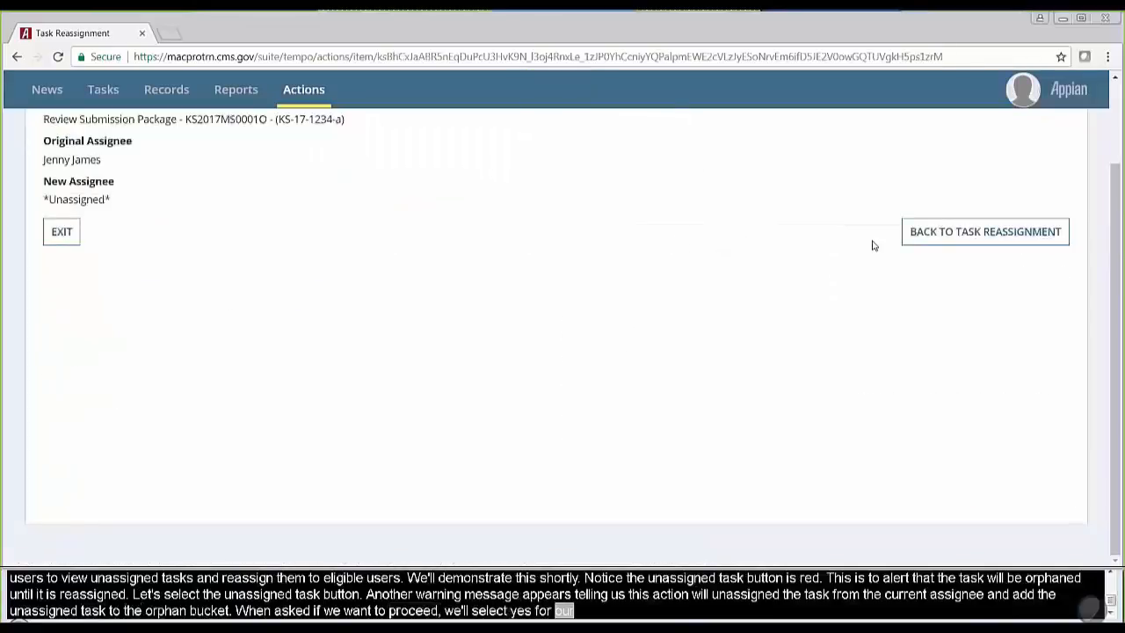
scroll(1117, 281, up, 2)
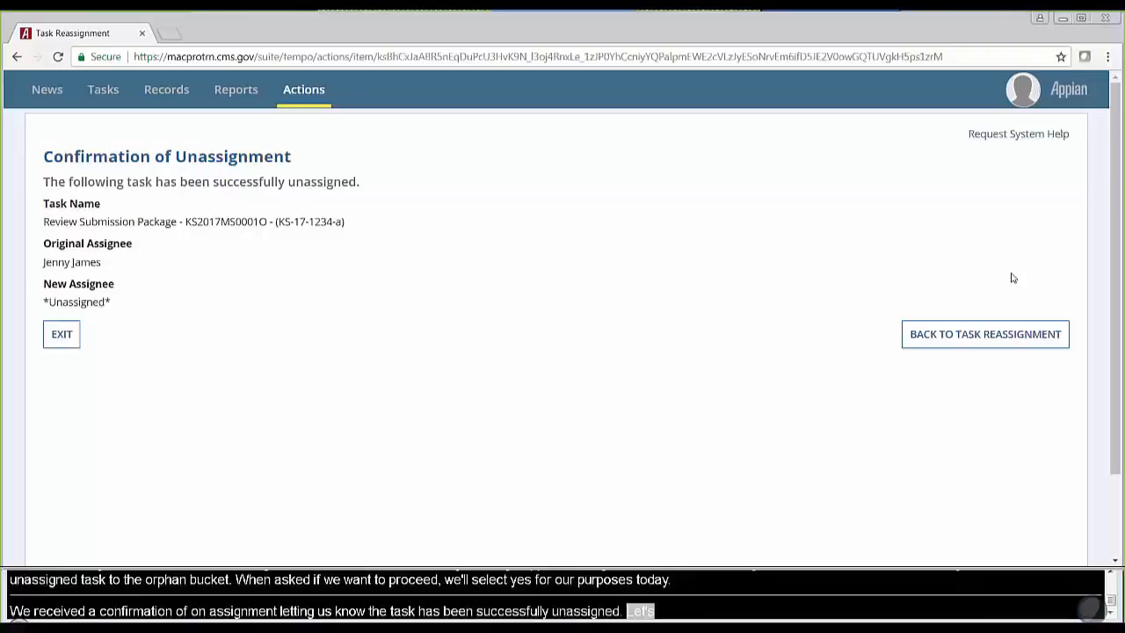
Filter the Task Reassignment list to Unassigned tasks and view KS2017MS0001O's details
click(990, 344)
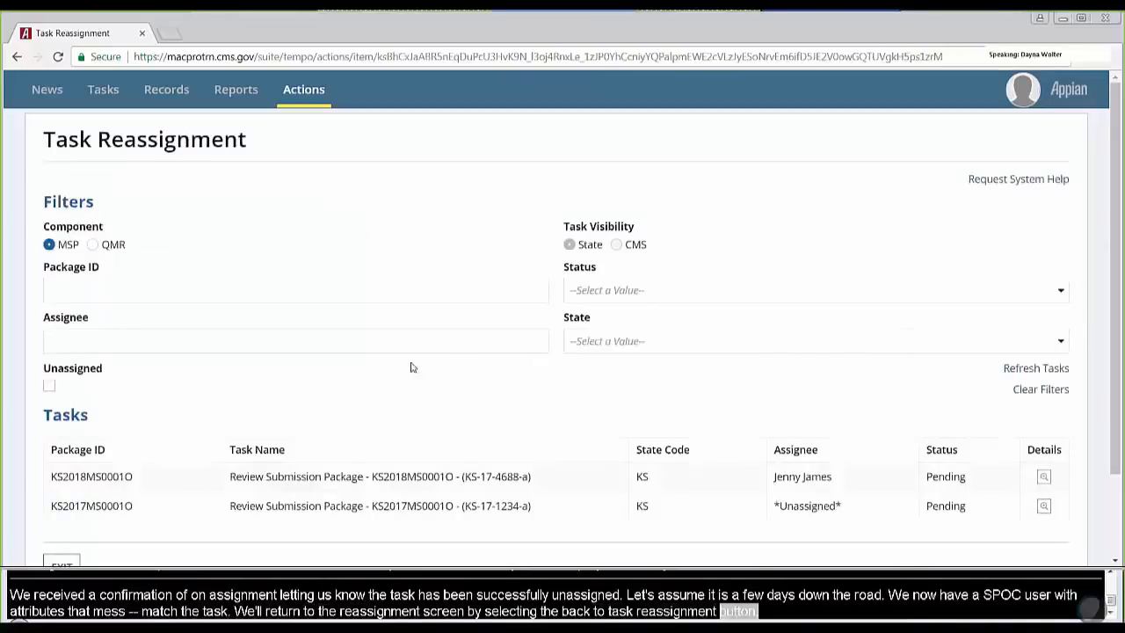
click(48, 389)
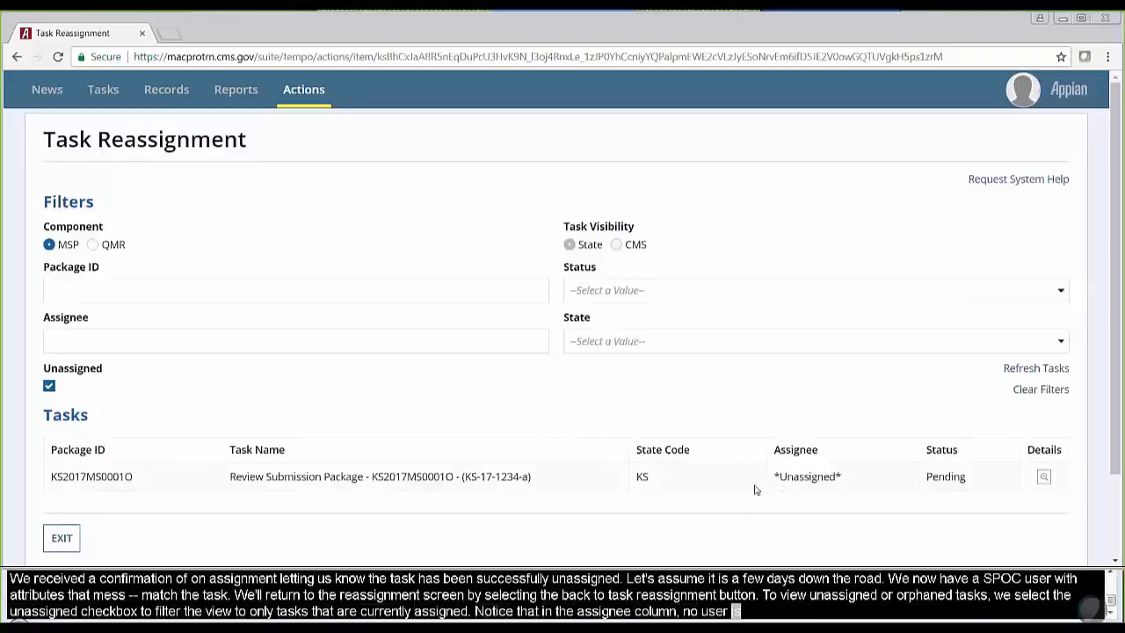
click(1045, 482)
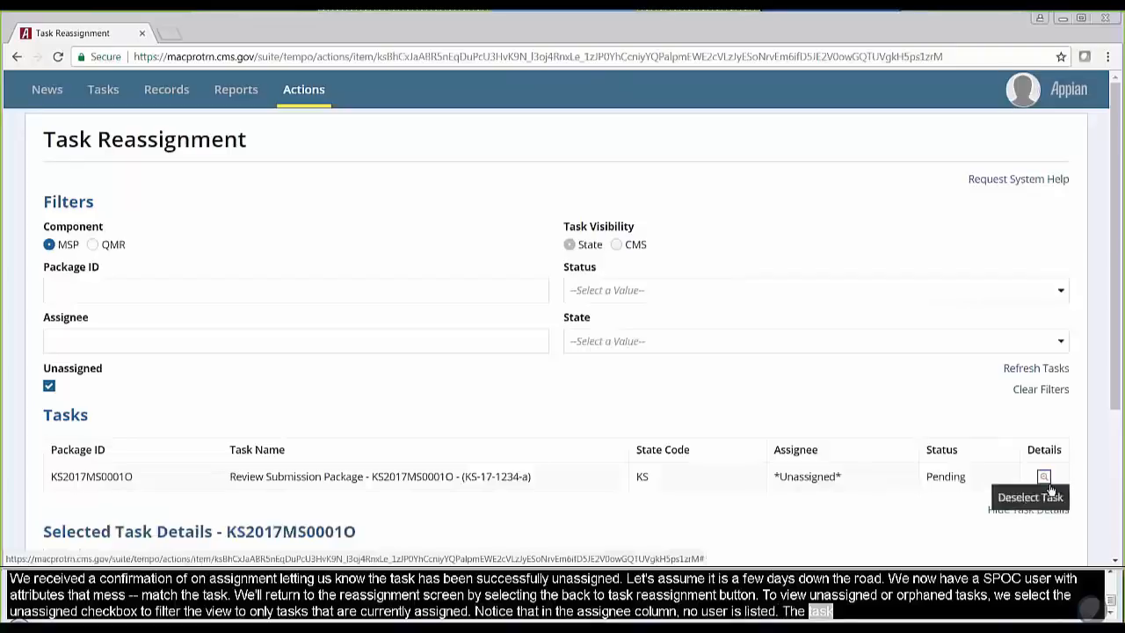
scroll(1050, 470, down, 3)
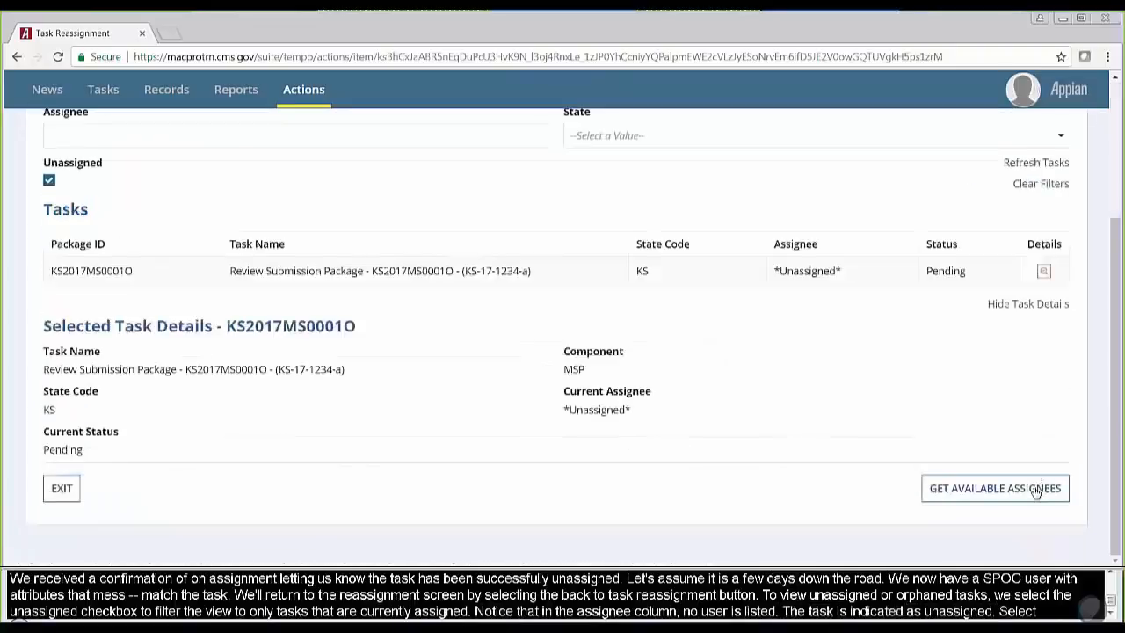
Choose the single eligible user as New Assignee for KS2017MS0001O and confirm the reassignment
click(1034, 496)
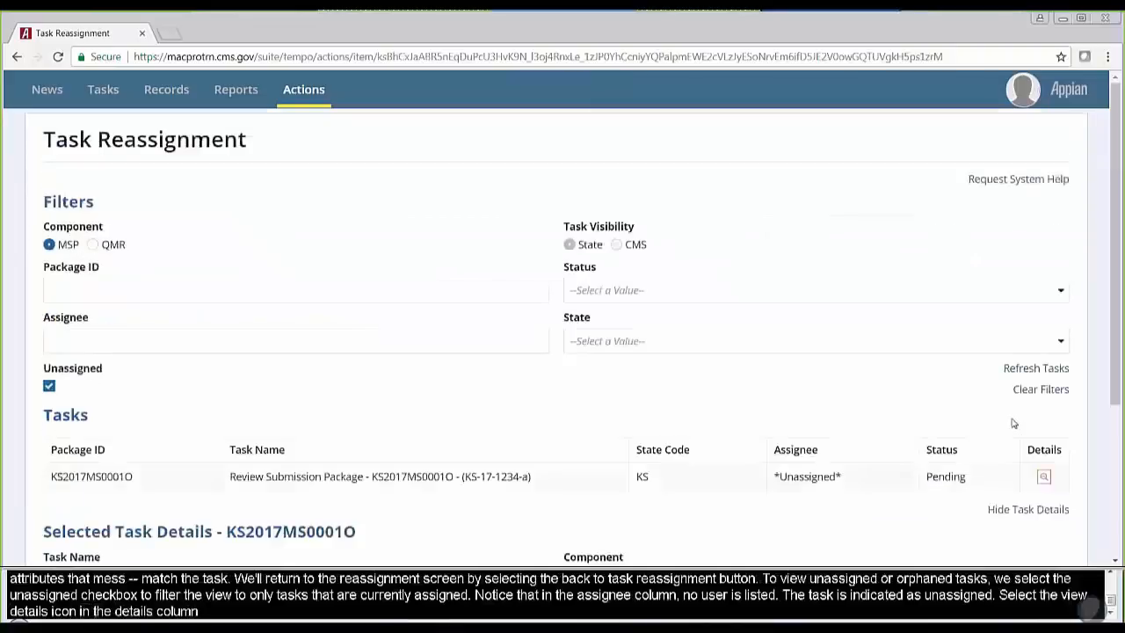
scroll(1012, 423, down, 3)
click(984, 430)
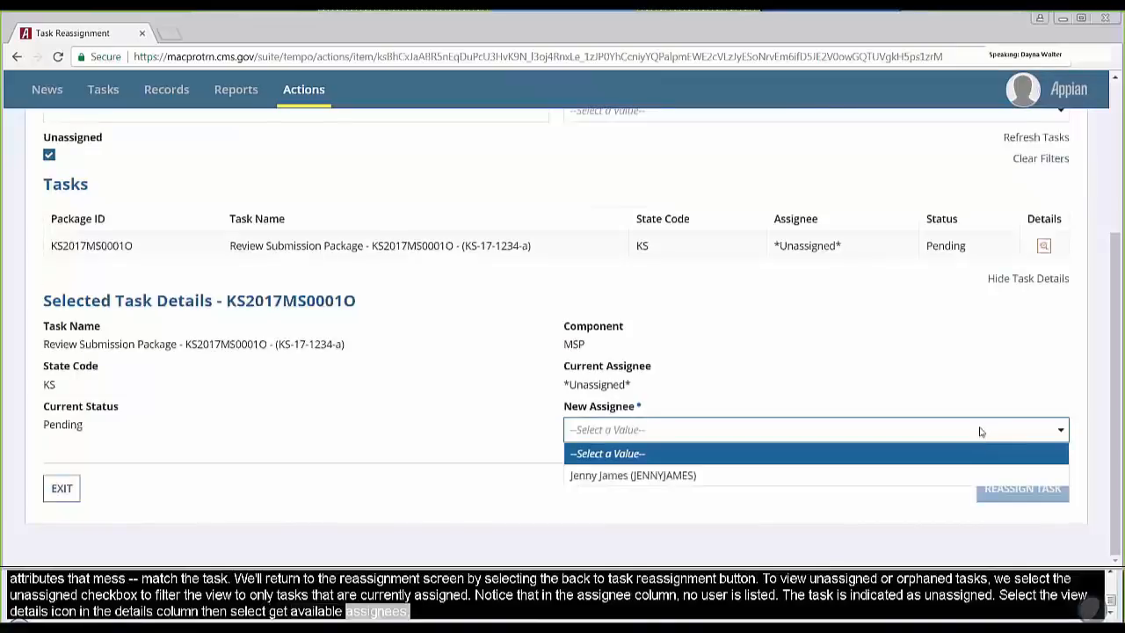
click(935, 479)
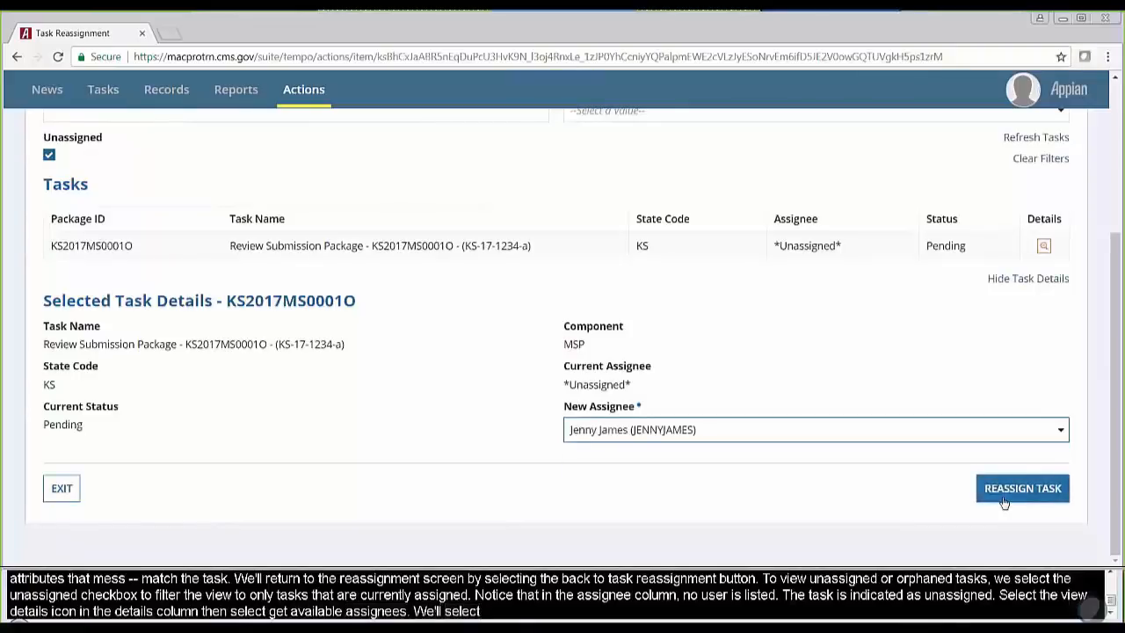
click(1004, 498)
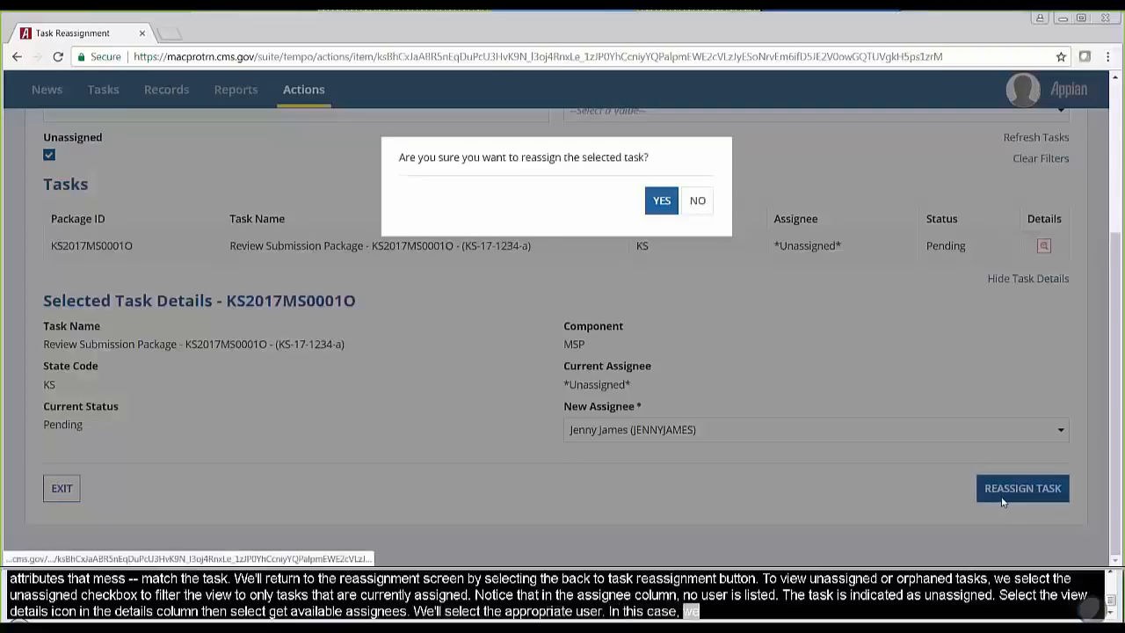
click(662, 200)
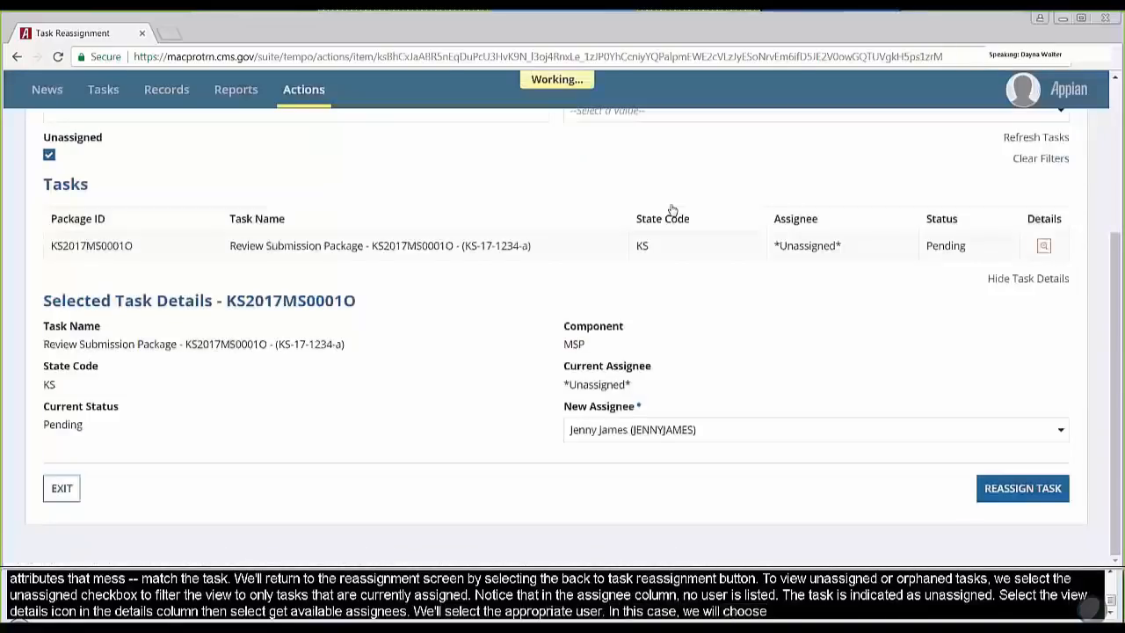